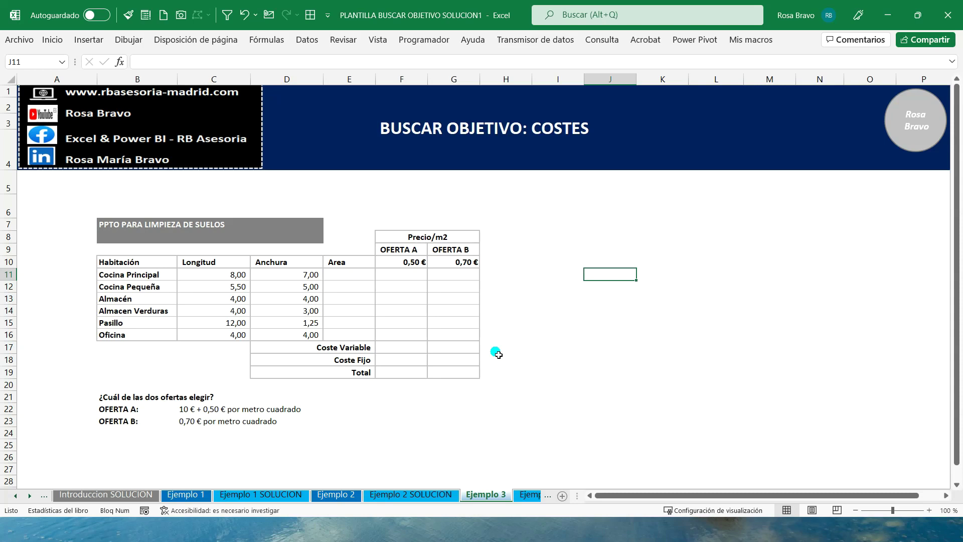
# Stretch the grey name badge in the BUSCAR OBJETIVO: COSTES header into a wider oval
pyautogui.click(912, 131)
pyautogui.moveTo(891, 159); pyautogui.dragTo(860, 167)
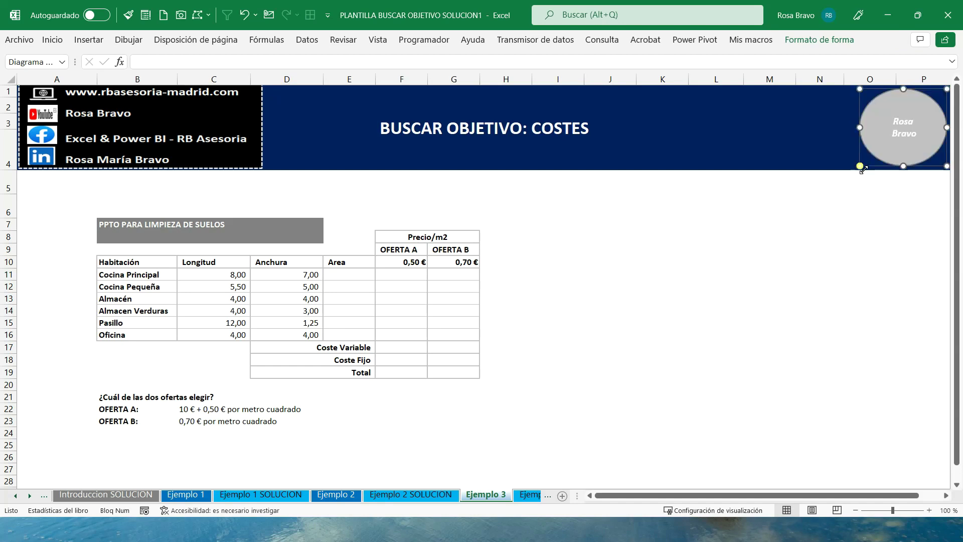
pyautogui.click(808, 128)
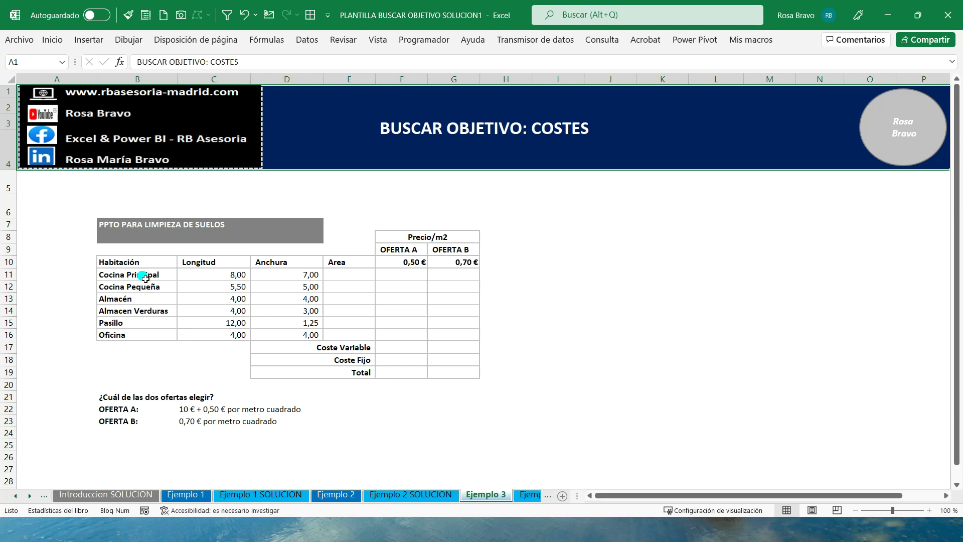
# Review the room names, their lengths in column C and widths in column D
pyautogui.moveTo(144, 278); pyautogui.dragTo(143, 337)
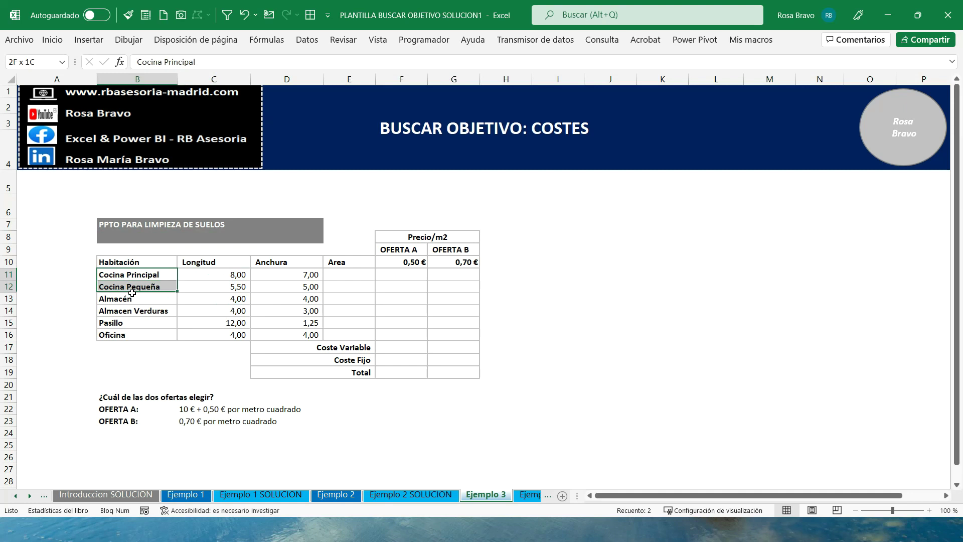
pyautogui.click(129, 275)
pyautogui.click(131, 287)
pyautogui.click(132, 301)
pyautogui.click(134, 313)
pyautogui.click(135, 324)
pyautogui.click(140, 335)
pyautogui.moveTo(226, 277); pyautogui.dragTo(238, 336)
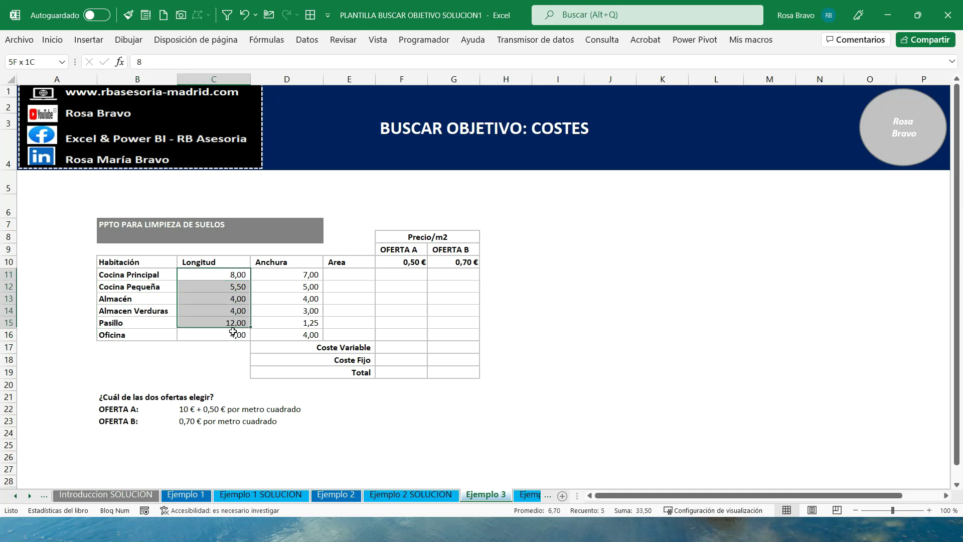
pyautogui.moveTo(289, 275); pyautogui.dragTo(294, 326)
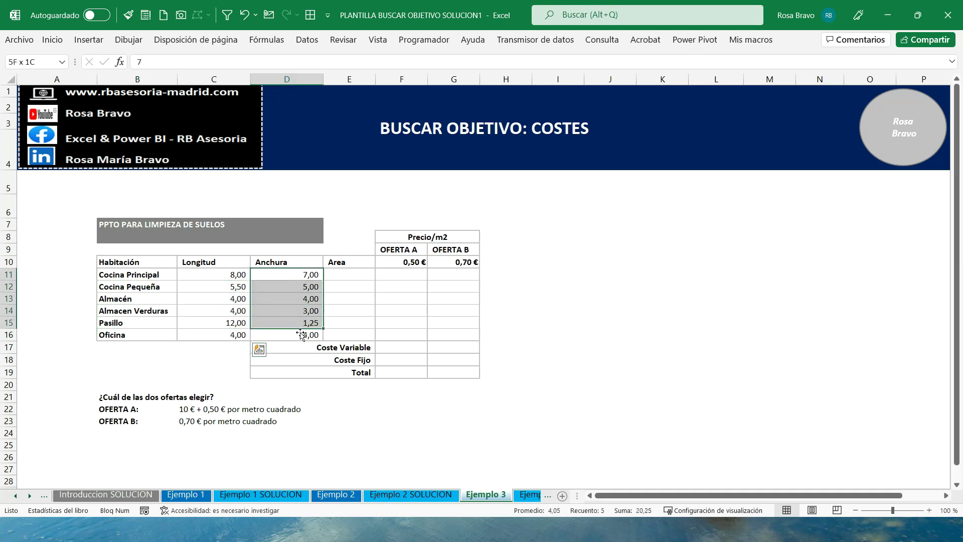
# Enter =C11*D11 in E11 and fill it down to E16, giving areas 56,00 to 16,00
pyautogui.click(355, 275)
pyautogui.write('+')
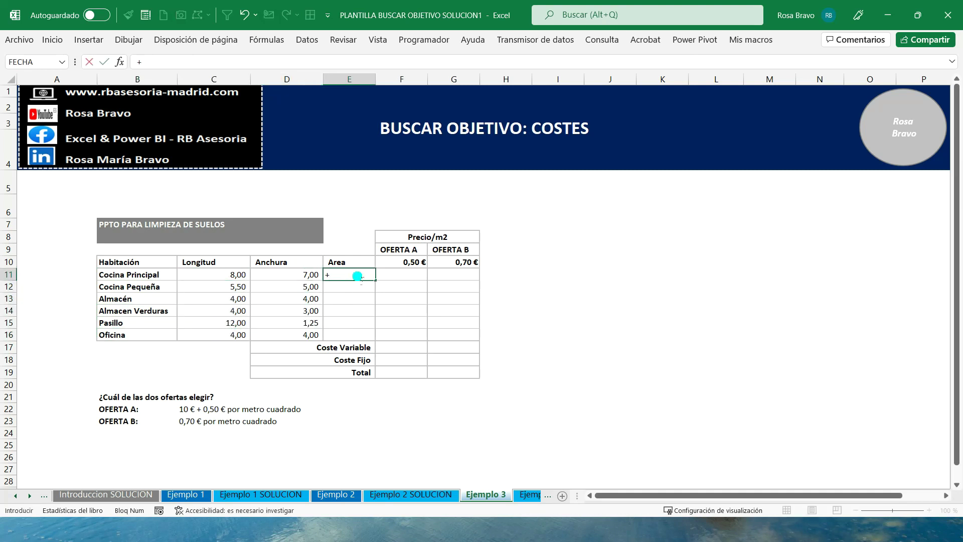
pyautogui.press('Left')
pyautogui.press('Left')
pyautogui.write('*')
pyautogui.press('Left')
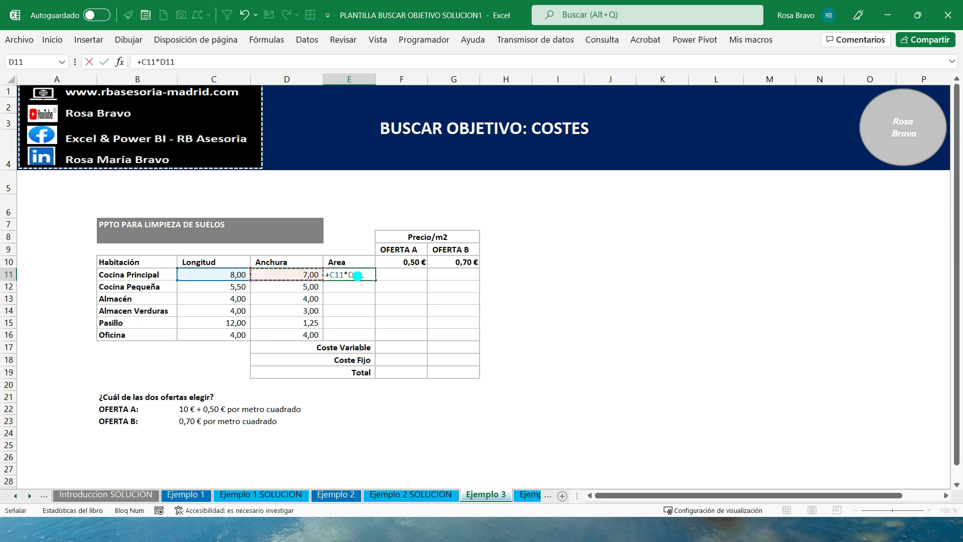
pyautogui.hotkey('ctrl', 'Return')
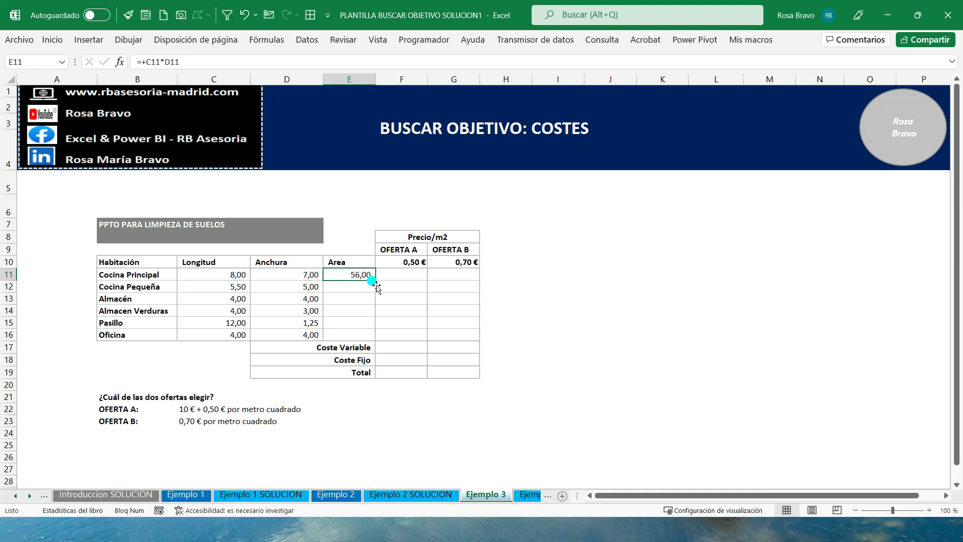
pyautogui.moveTo(375, 281); pyautogui.dragTo(372, 340)
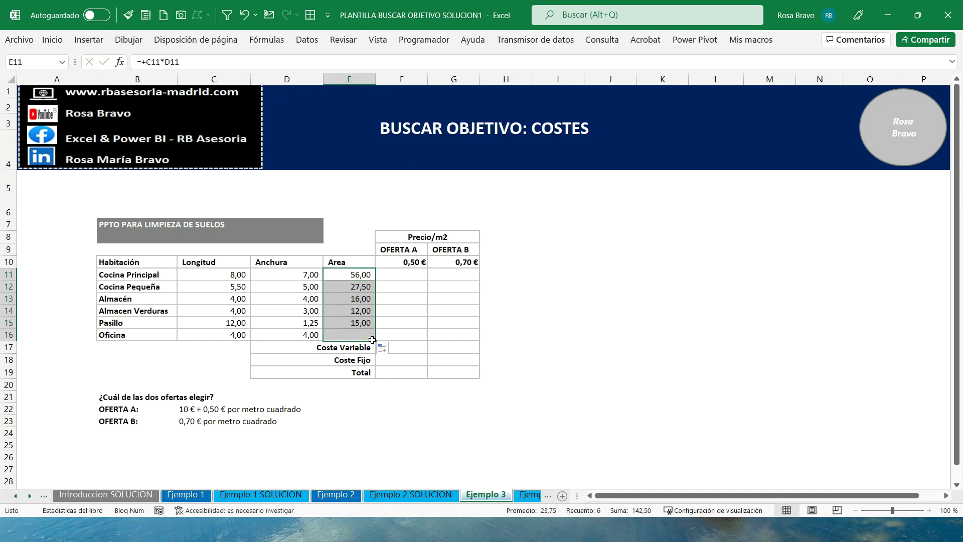
pyautogui.moveTo(353, 275); pyautogui.dragTo(364, 335)
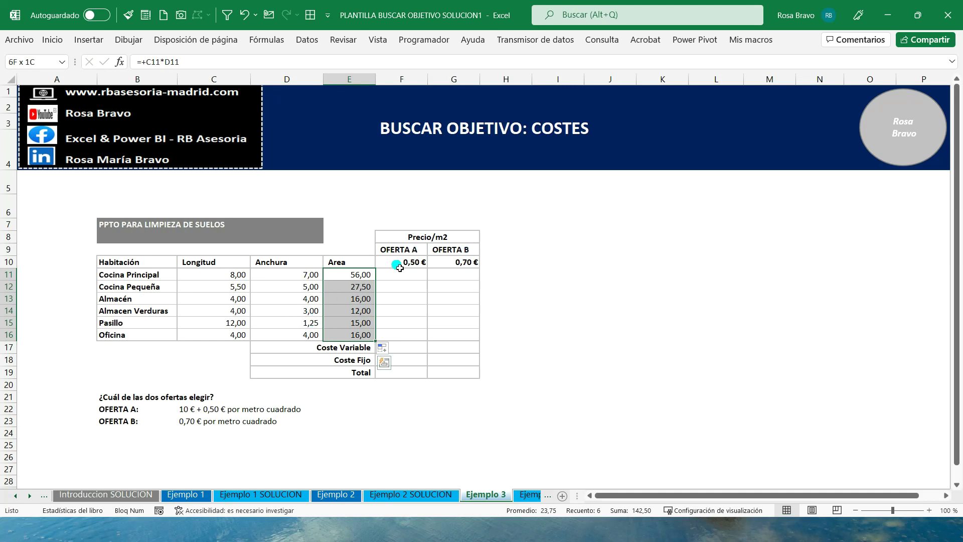
pyautogui.click(120, 413)
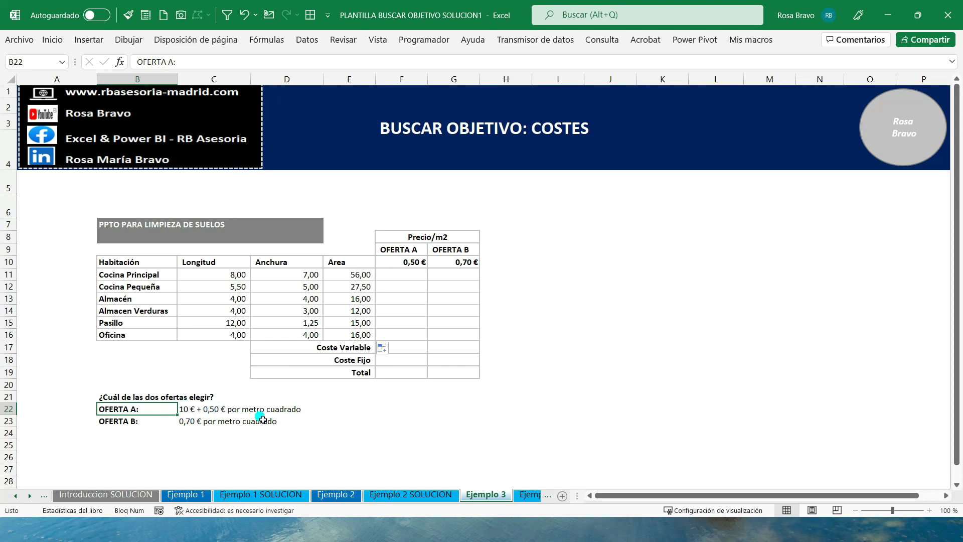
# Enter =E11*$F$10 in F11 for the room's Oferta A cost
pyautogui.click(127, 422)
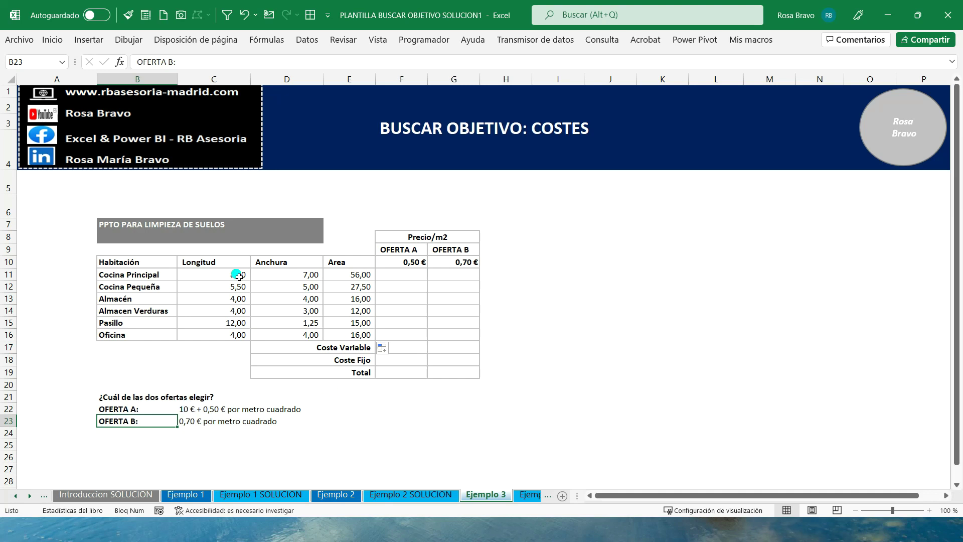
pyautogui.click(402, 276)
pyautogui.write('+')
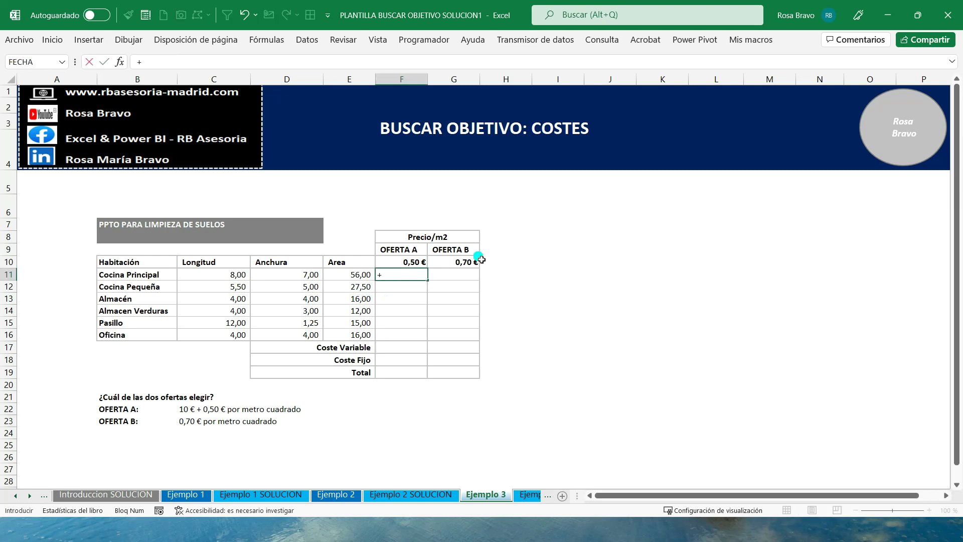
pyautogui.press('Left')
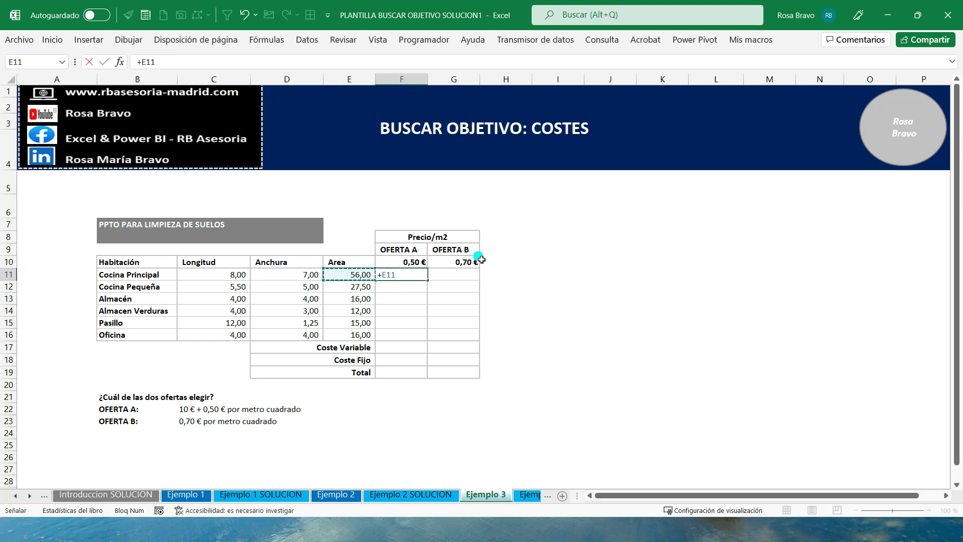
pyautogui.write('*')
pyautogui.click(410, 263)
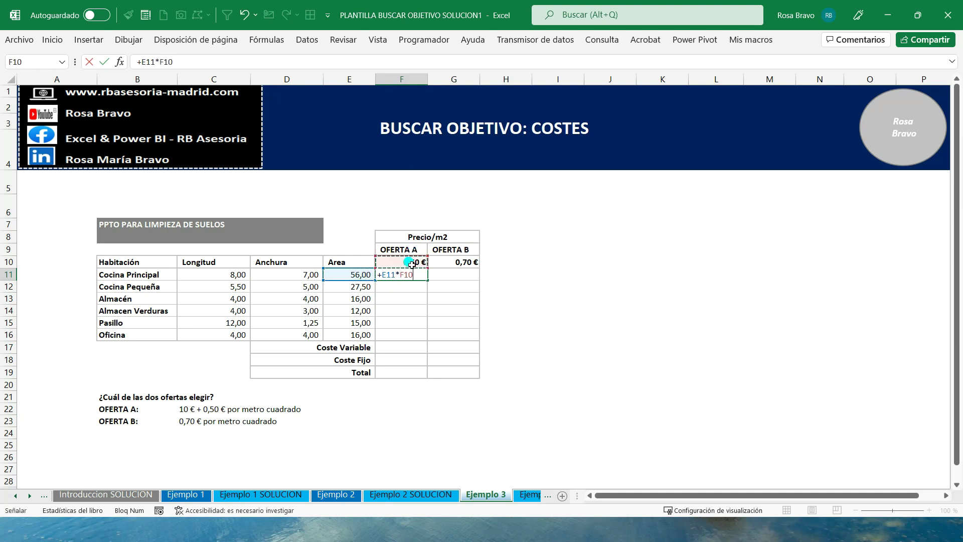
pyautogui.press('F4')
pyautogui.press('Tab')
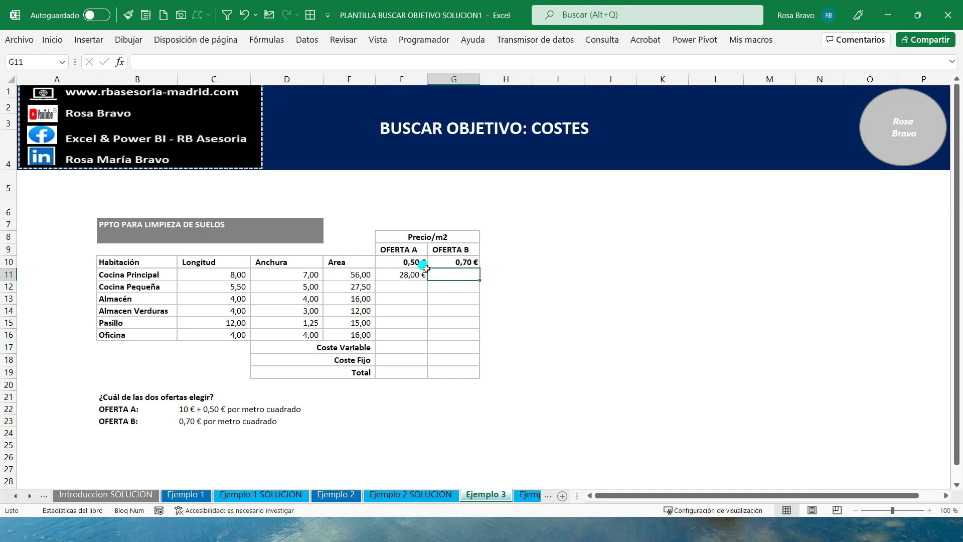
# Enter =E11*$G$10 in G11 for the room's Oferta B cost
pyautogui.write('+')
pyautogui.press('Left')
pyautogui.press('Left')
pyautogui.write('*')
pyautogui.click(463, 265)
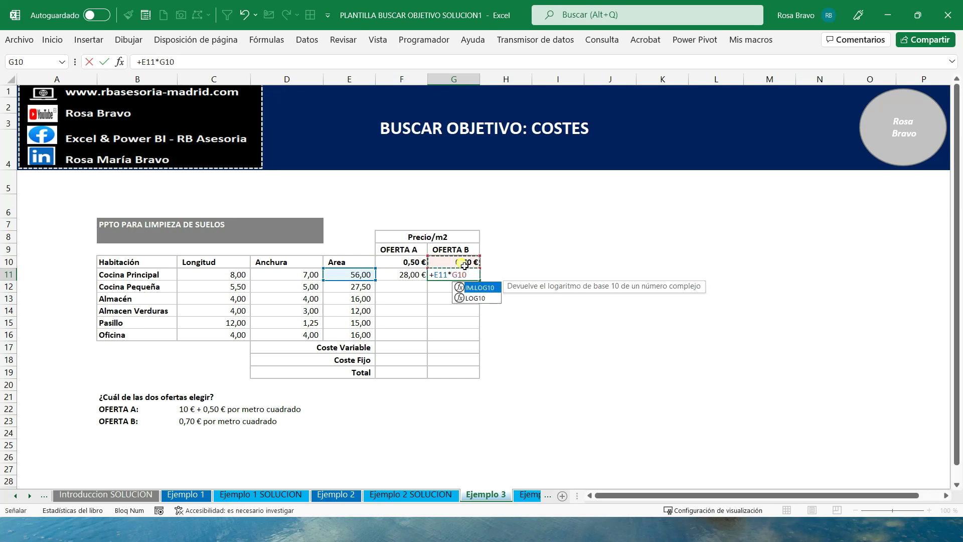
pyautogui.press('F4')
pyautogui.press('Tab')
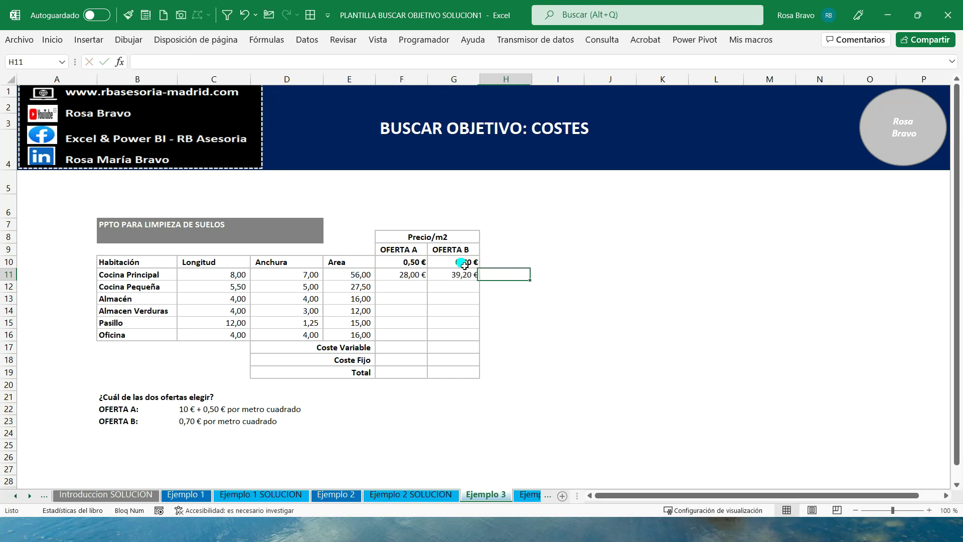
# Fill both cost formulas down to row 16 and check several copied formulas
pyautogui.click(416, 275)
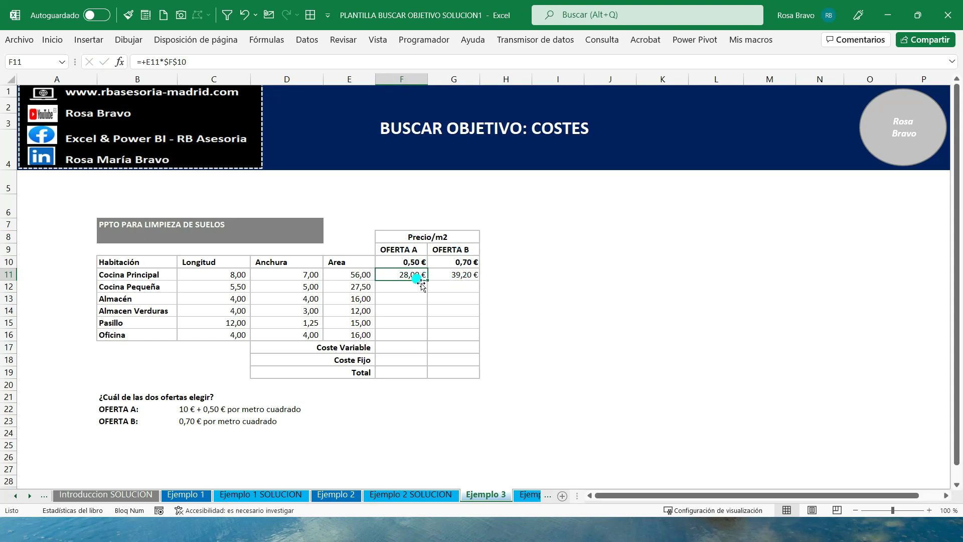
pyautogui.moveTo(428, 279)
pyautogui.mouseDown()
pyautogui.moveTo(468, 287)
pyautogui.moveTo(479, 337)
pyautogui.mouseUp()
pyautogui.click(414, 314)
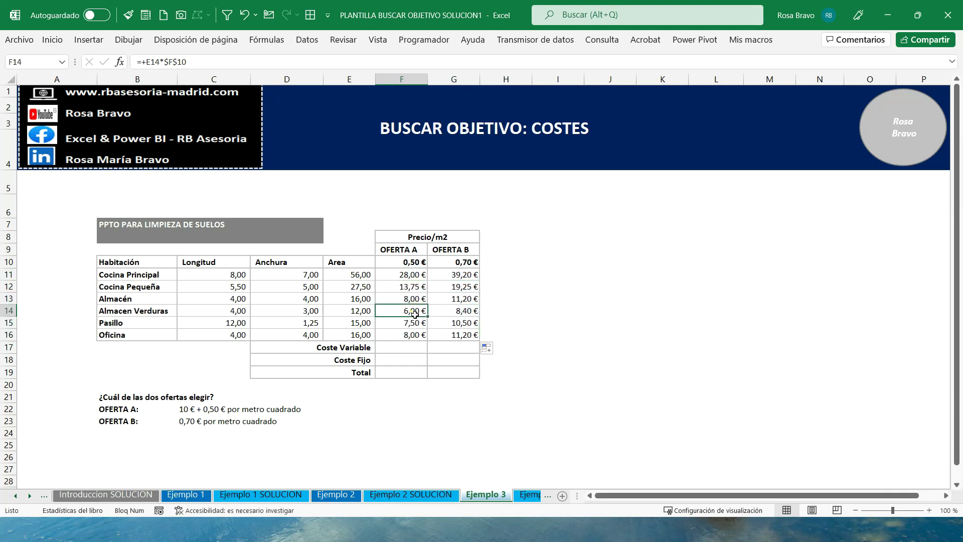
pyautogui.doubleClick(414, 311)
pyautogui.press('Escape')
pyautogui.doubleClick(452, 287)
pyautogui.press('Escape')
pyautogui.doubleClick(414, 311)
pyautogui.press('Escape')
pyautogui.doubleClick(454, 323)
pyautogui.press('Escape')
pyautogui.click(414, 350)
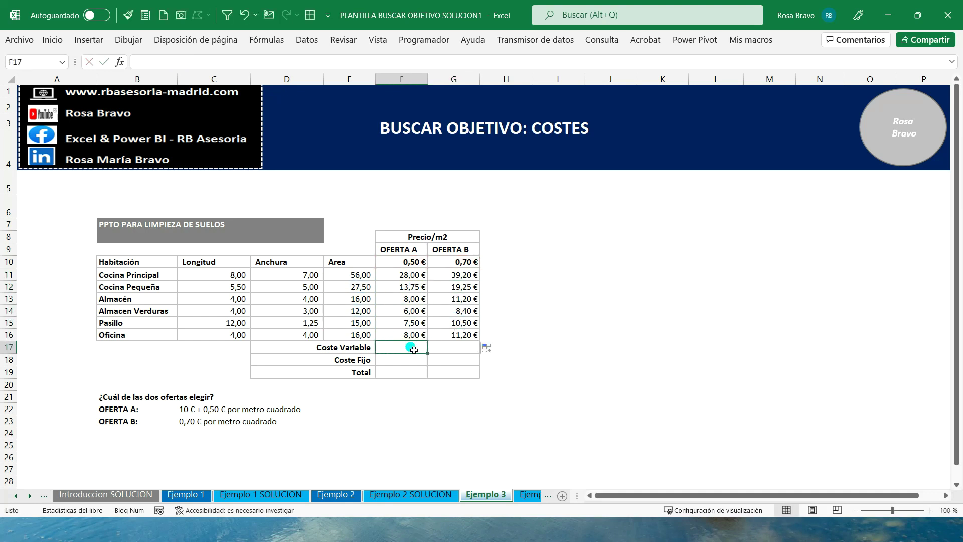
# Sum each offer's room costs in row 17 with =SUMA(F11:F16), copied across to Oferta B
pyautogui.write('=suma(')
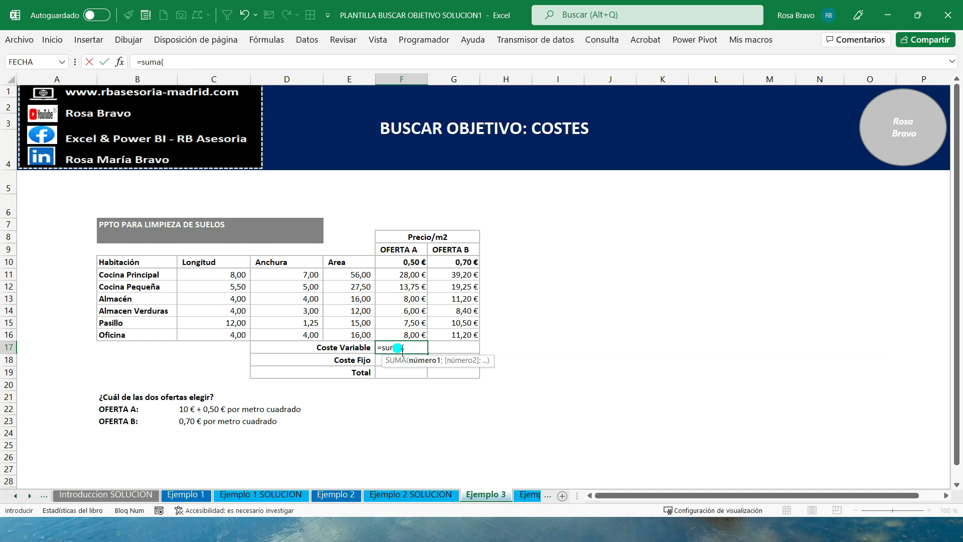
pyautogui.moveTo(407, 278); pyautogui.dragTo(406, 337)
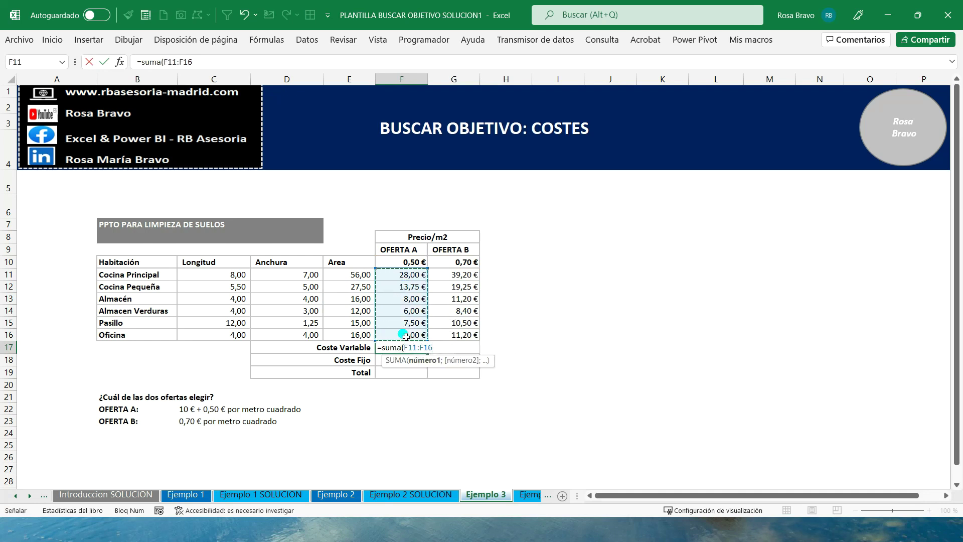
pyautogui.press('Return')
pyautogui.click(414, 349)
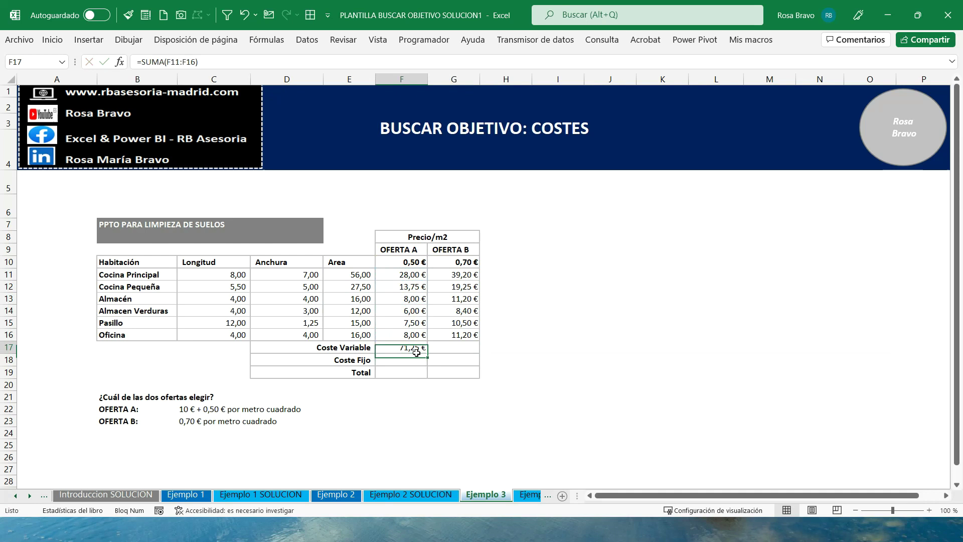
pyautogui.moveTo(427, 354); pyautogui.dragTo(454, 351)
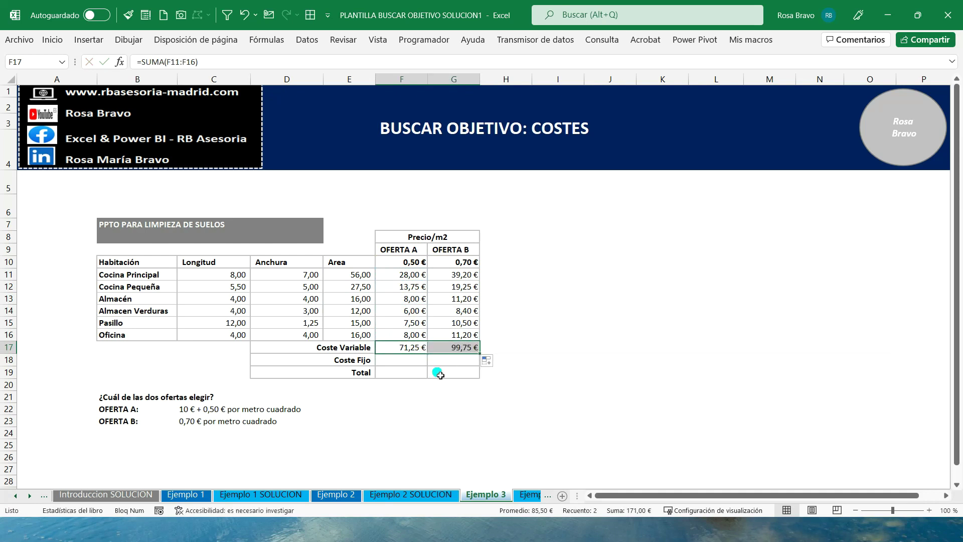
# Enter fixed costs of 10 for Oferta A and 0 for Oferta B
pyautogui.click(393, 361)
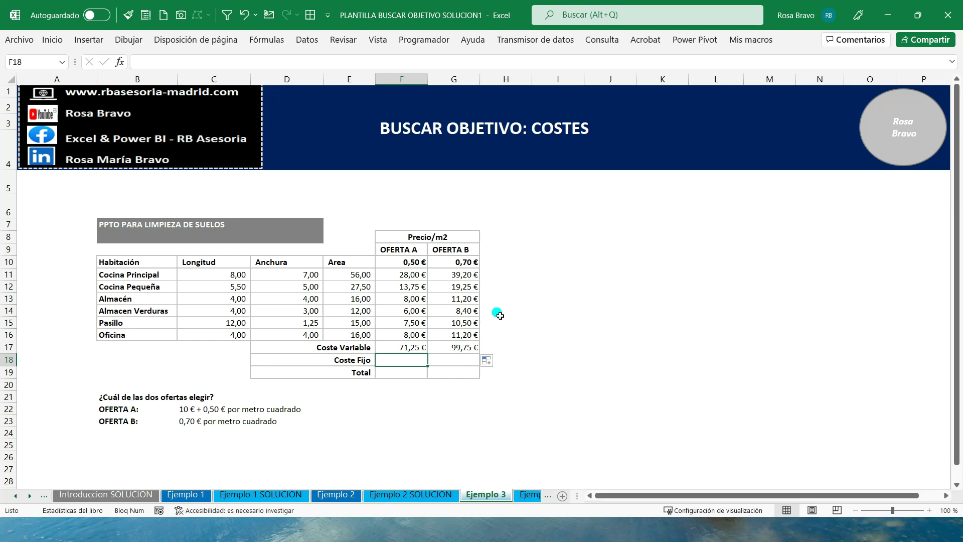
pyautogui.write('10')
pyautogui.press('Return')
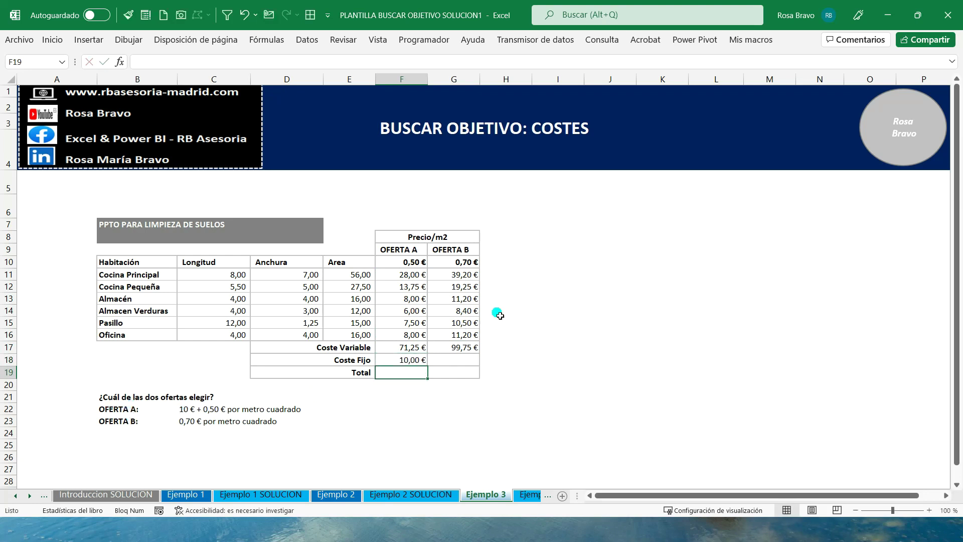
pyautogui.click(466, 357)
pyautogui.write('0')
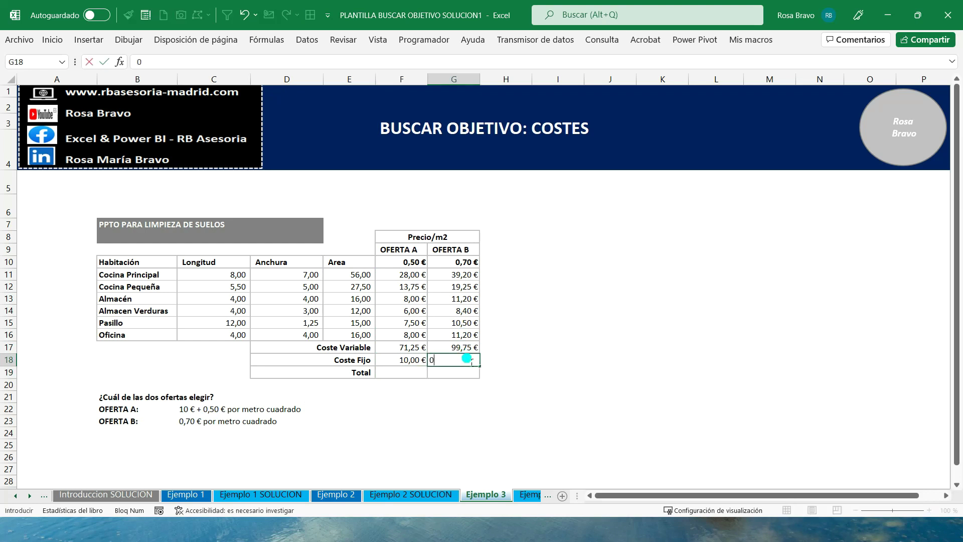
# Total each offer as variable plus fixed cost, giving 81,25 € and 99,75 €
pyautogui.click(406, 374)
pyautogui.write('+')
pyautogui.press('Up')
pyautogui.press('Up')
pyautogui.write('+')
pyautogui.press('Up')
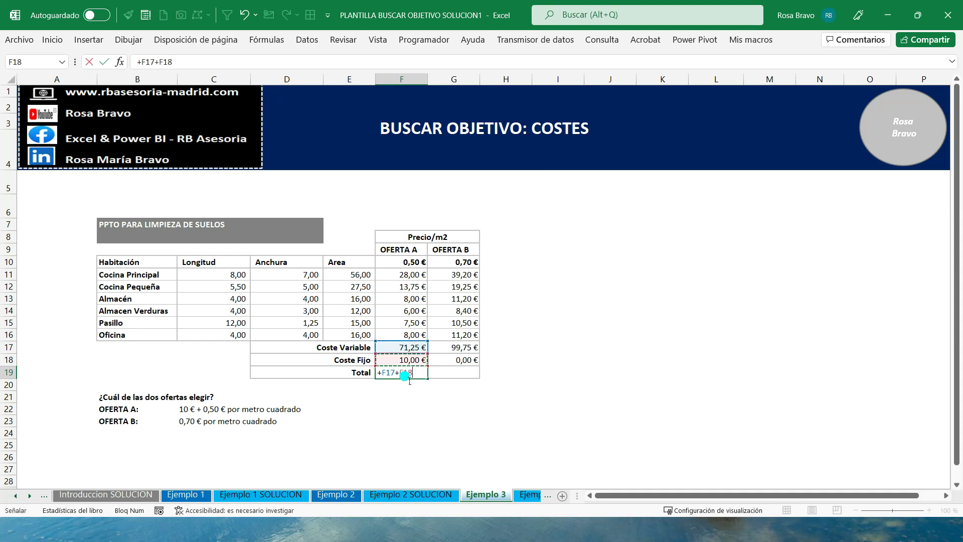
pyautogui.press('Tab')
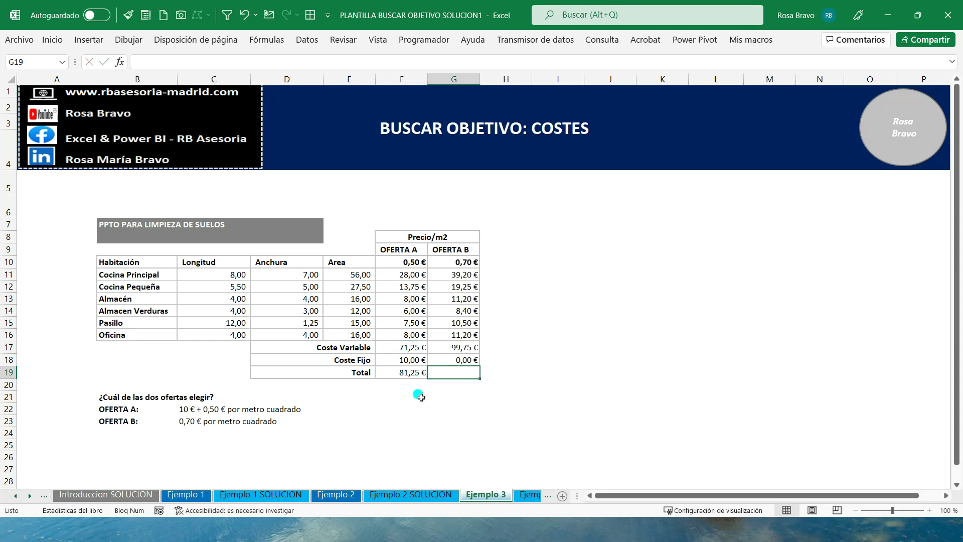
pyautogui.write('+')
pyautogui.press('Up')
pyautogui.press('Up')
pyautogui.write('+')
pyautogui.press('Up')
pyautogui.press('Tab')
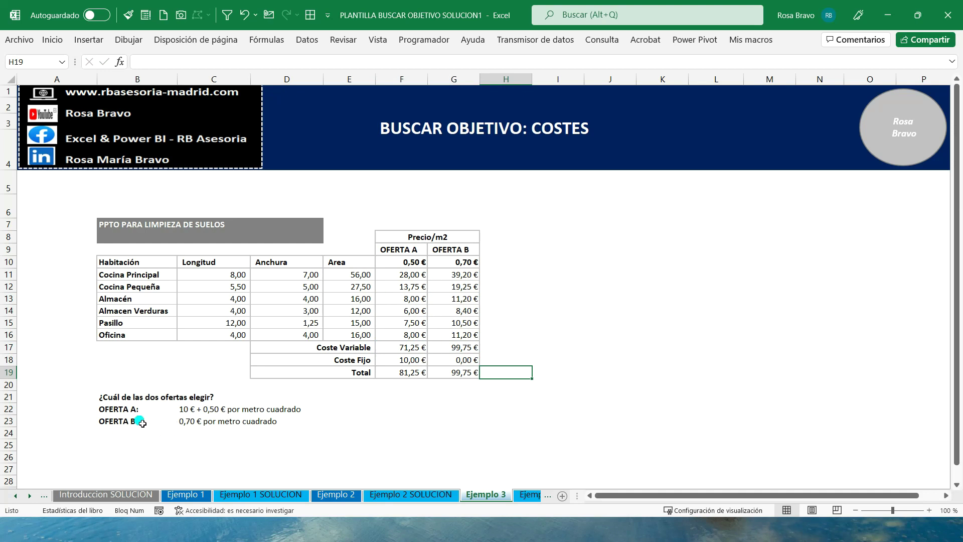
# Check the area formula in E15 and the total formulas in F19 and G19
pyautogui.click(351, 322)
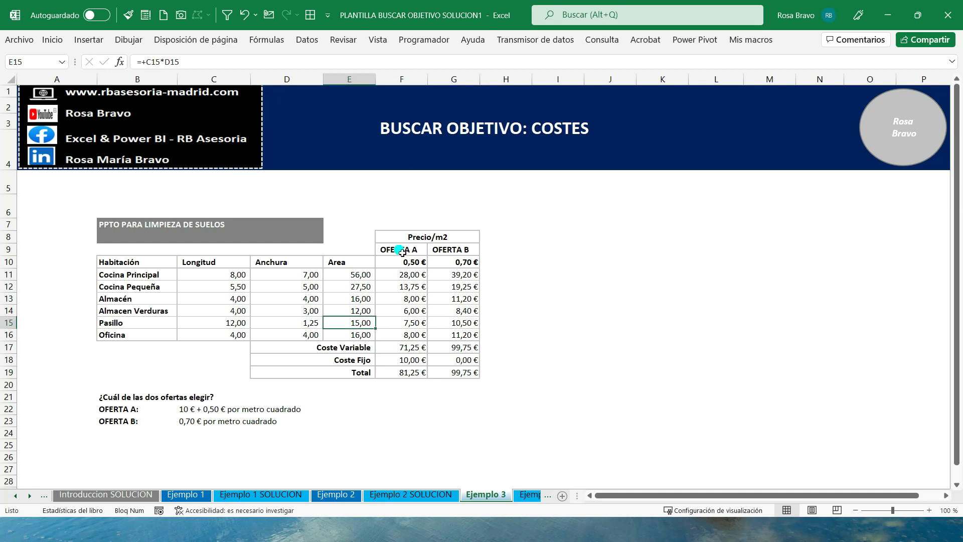
pyautogui.click(399, 372)
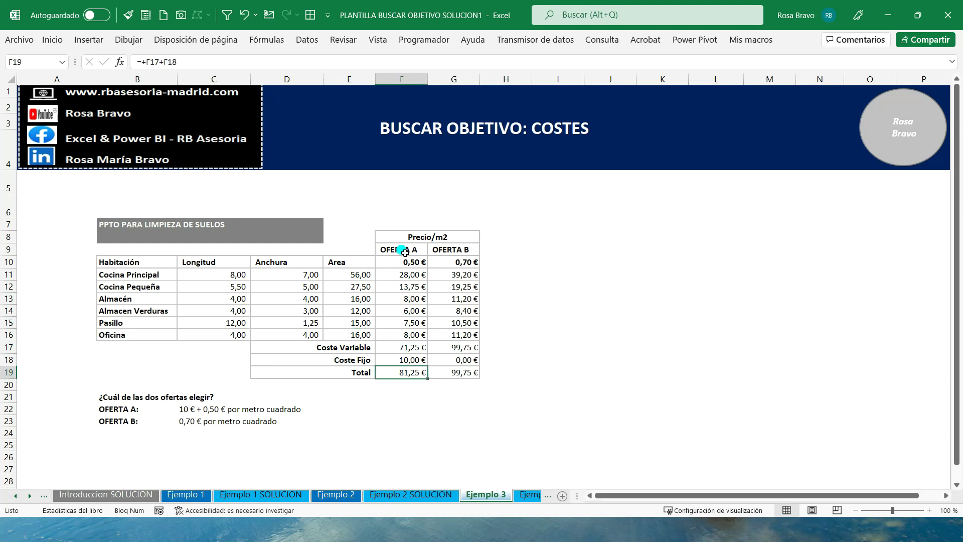
pyautogui.click(463, 374)
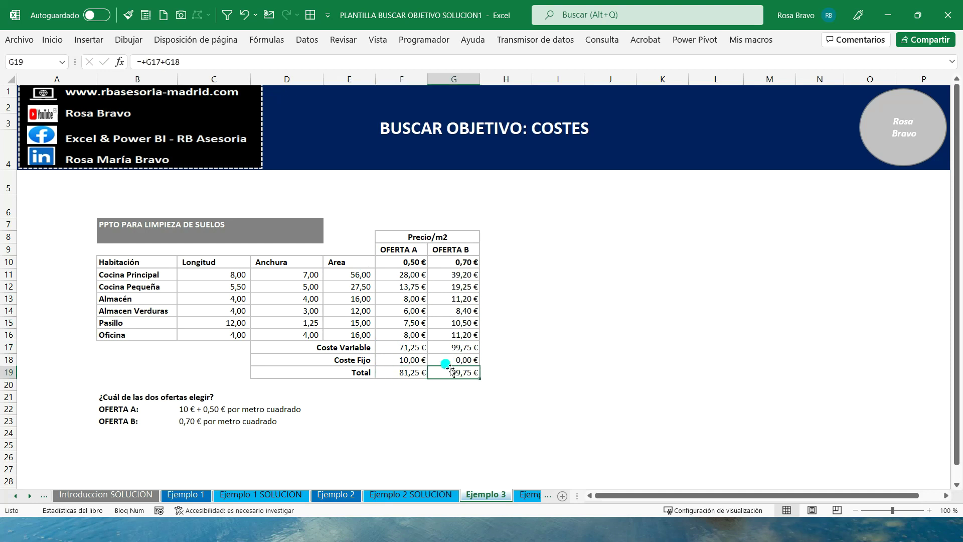
# Fill Oferta A's 81,25 € total in F19 light orange
pyautogui.click(421, 372)
pyautogui.click(52, 40)
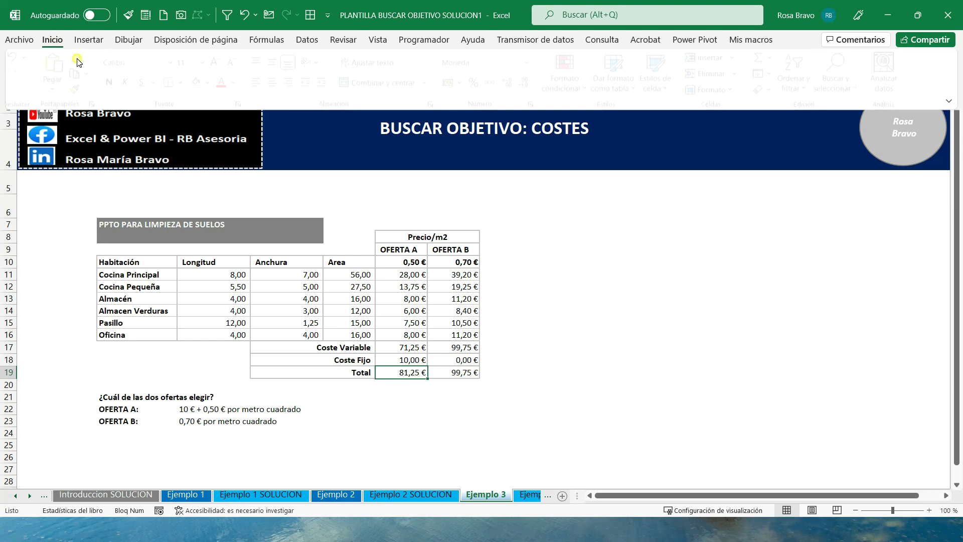
pyautogui.click(213, 84)
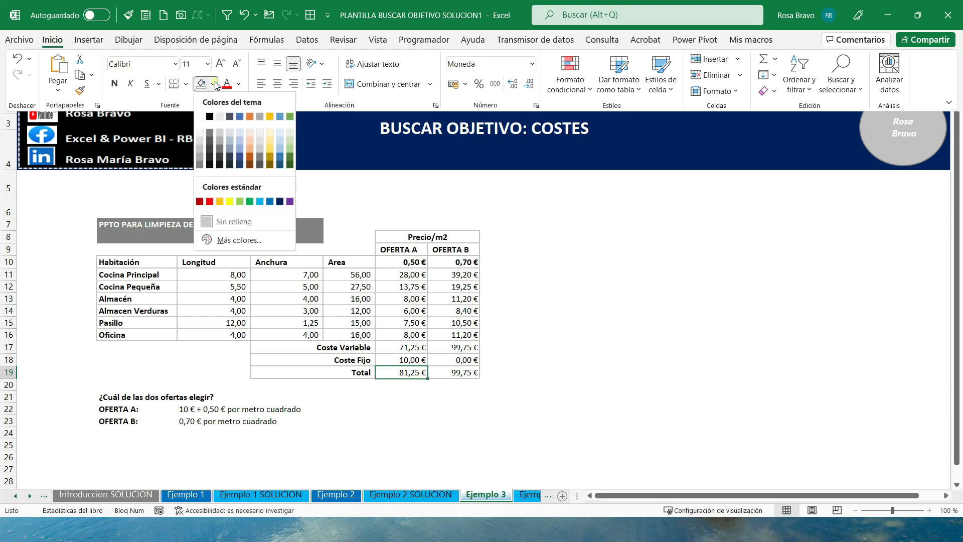
pyautogui.click(252, 145)
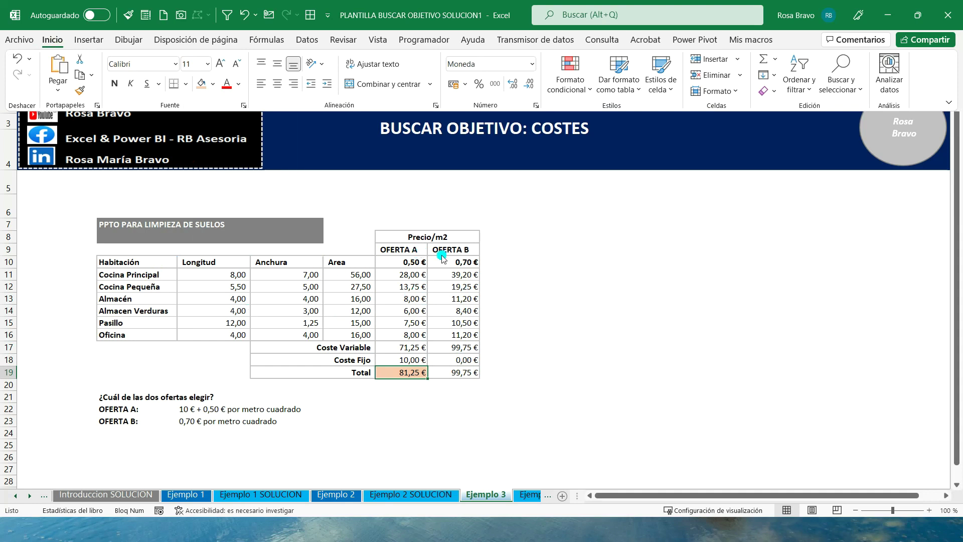
pyautogui.hotkey('ctrl', 'F1')
pyautogui.click(467, 253)
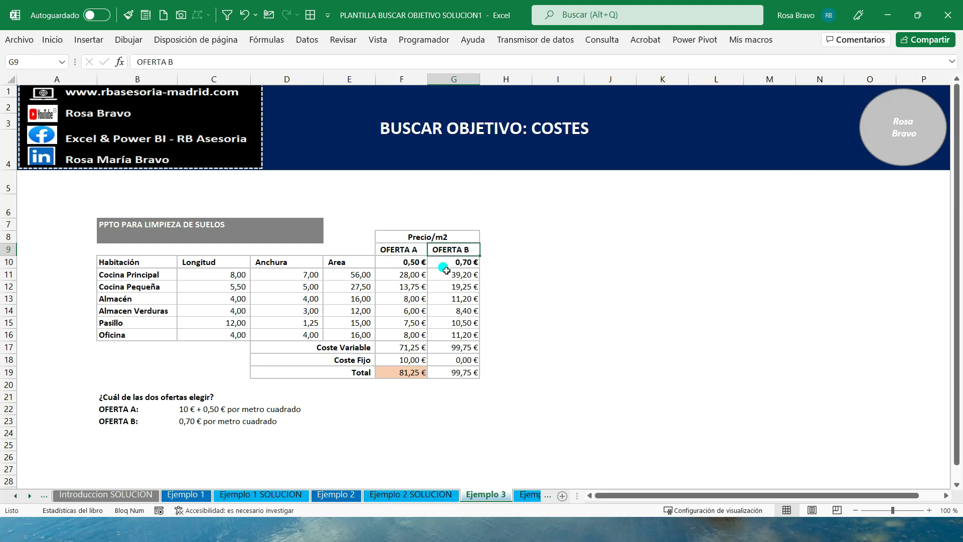
pyautogui.click(466, 263)
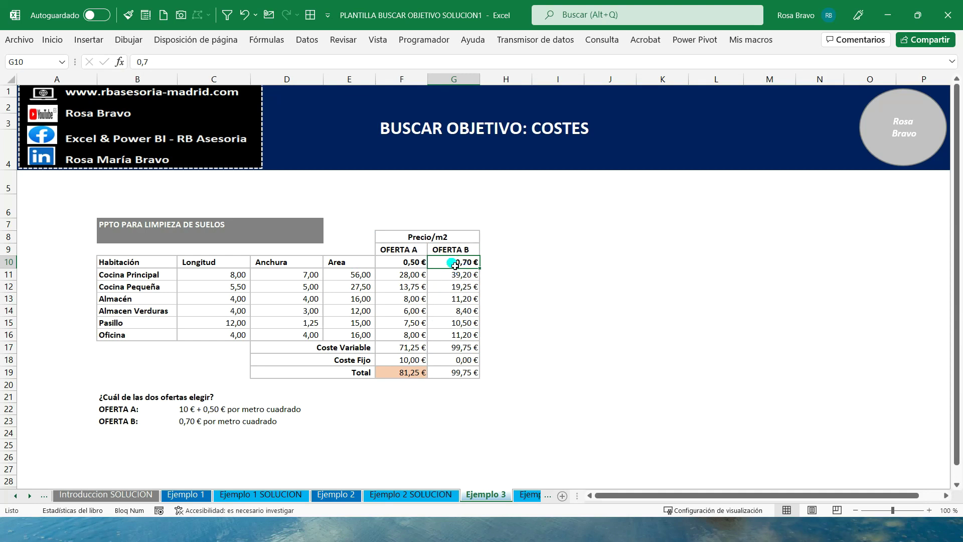
pyautogui.write('0,68')
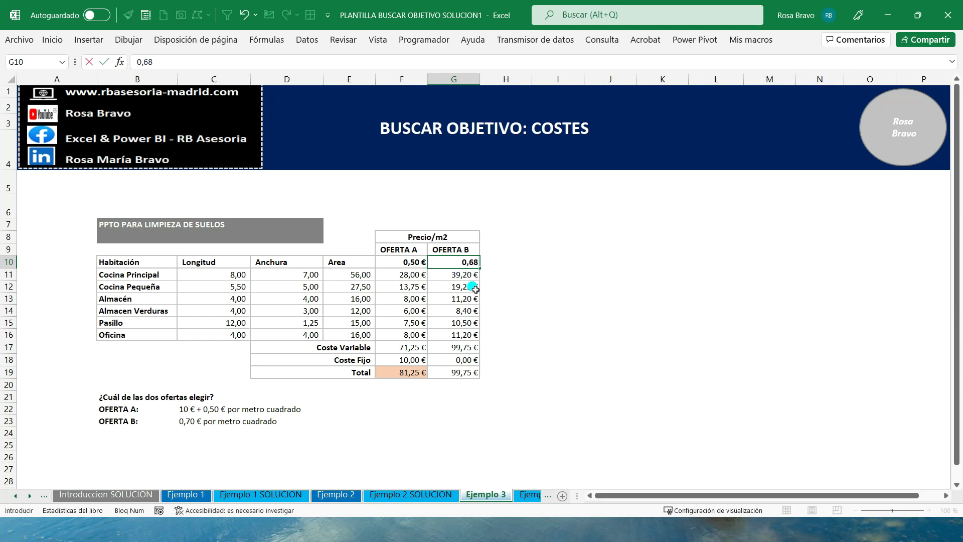
pyautogui.press('Return')
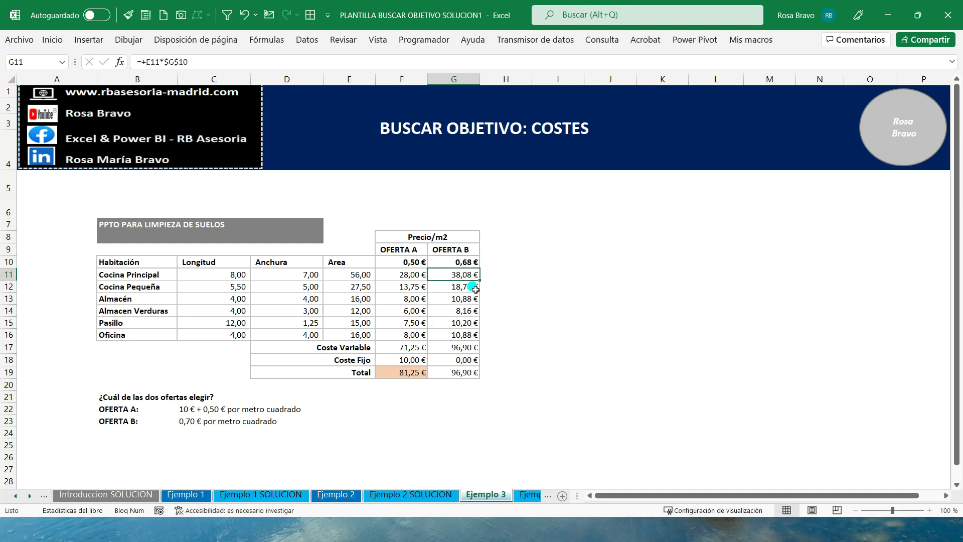
pyautogui.press('Up')
pyautogui.write('0,')
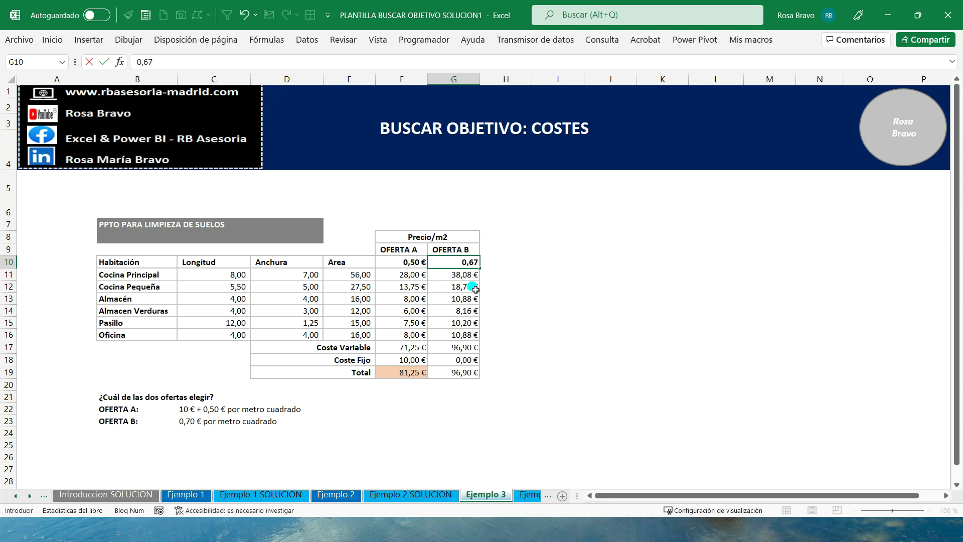
pyautogui.press('Return')
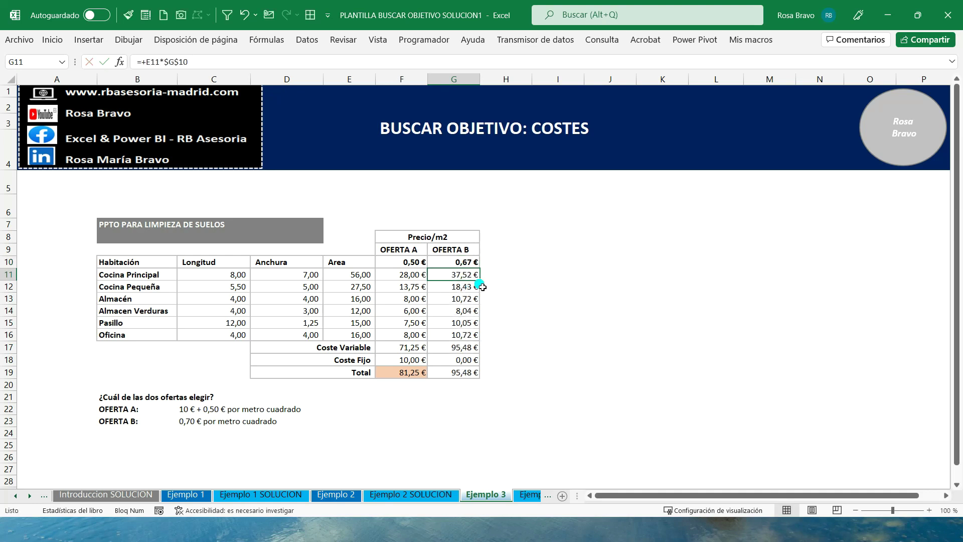
pyautogui.click(244, 20)
pyautogui.click(244, 20)
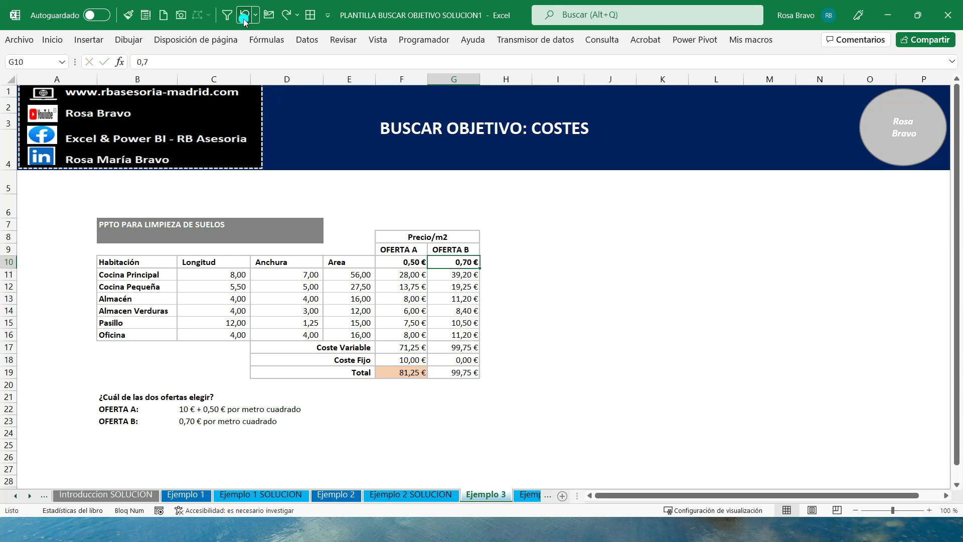
pyautogui.click(464, 301)
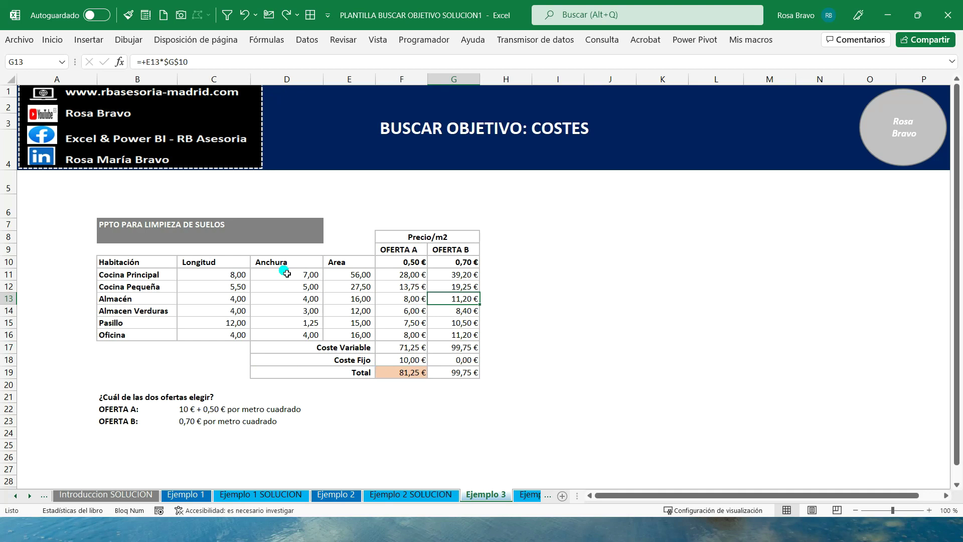
# Select only the numeric constants in B9:G19 using Go To Special
pyautogui.click(127, 253)
pyautogui.moveTo(126, 254); pyautogui.dragTo(457, 373)
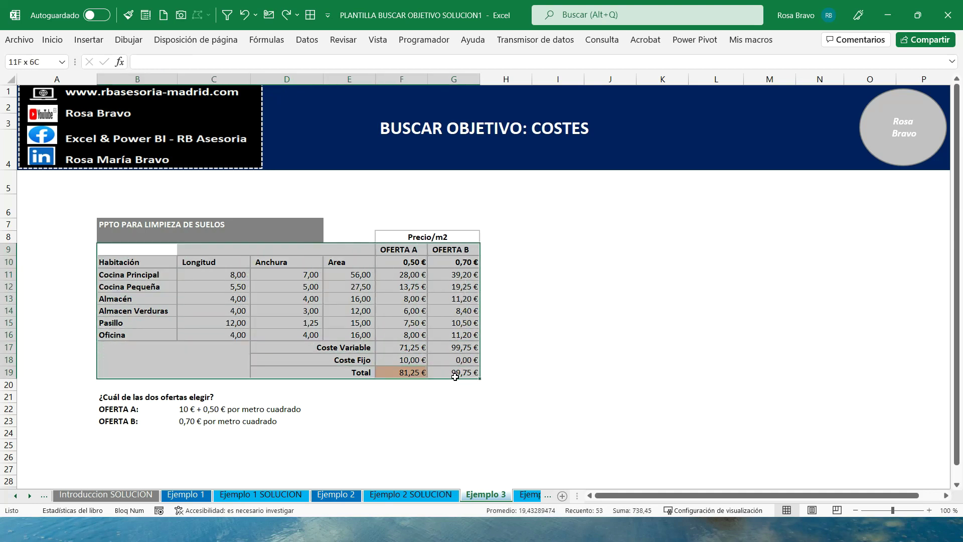
pyautogui.click(52, 39)
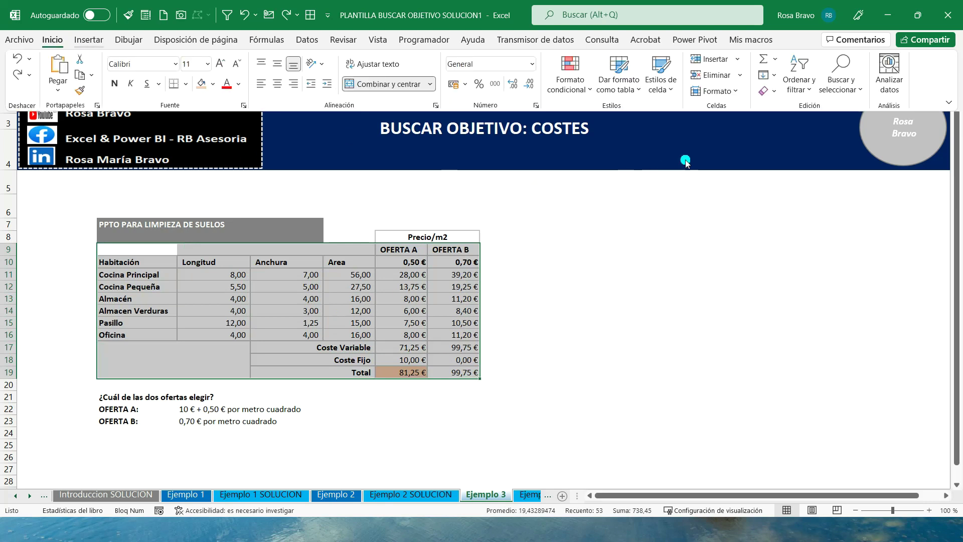
pyautogui.click(840, 75)
pyautogui.click(866, 157)
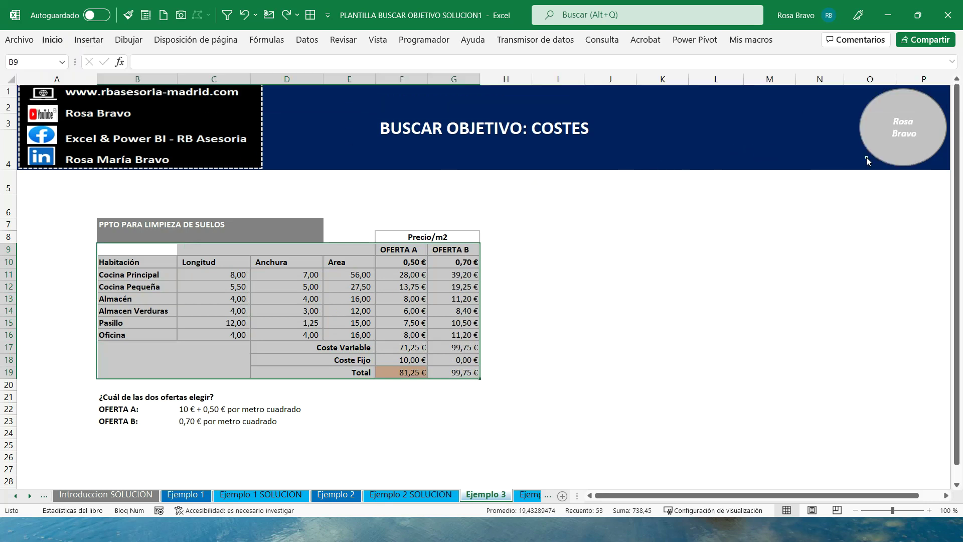
pyautogui.click(496, 268)
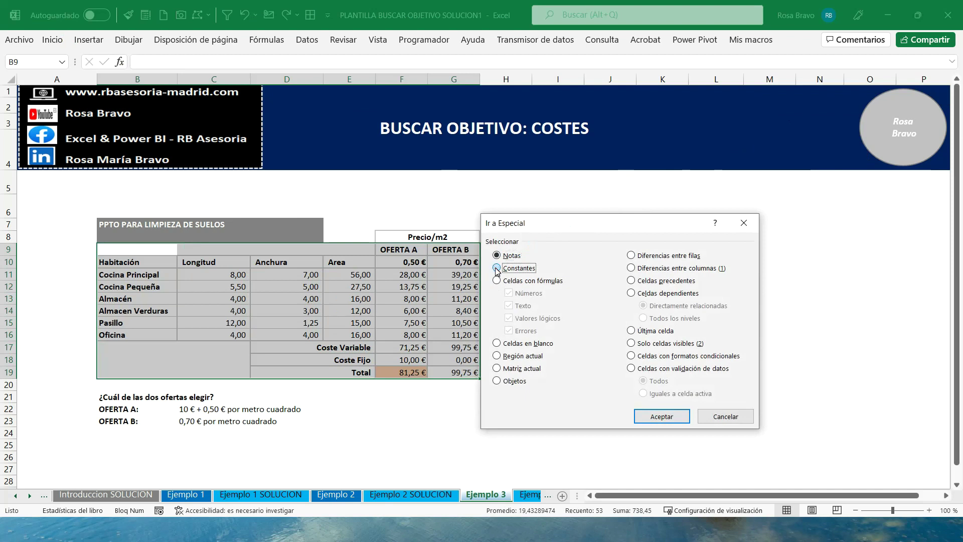
pyautogui.click(508, 306)
pyautogui.click(508, 318)
pyautogui.click(508, 330)
pyautogui.click(658, 415)
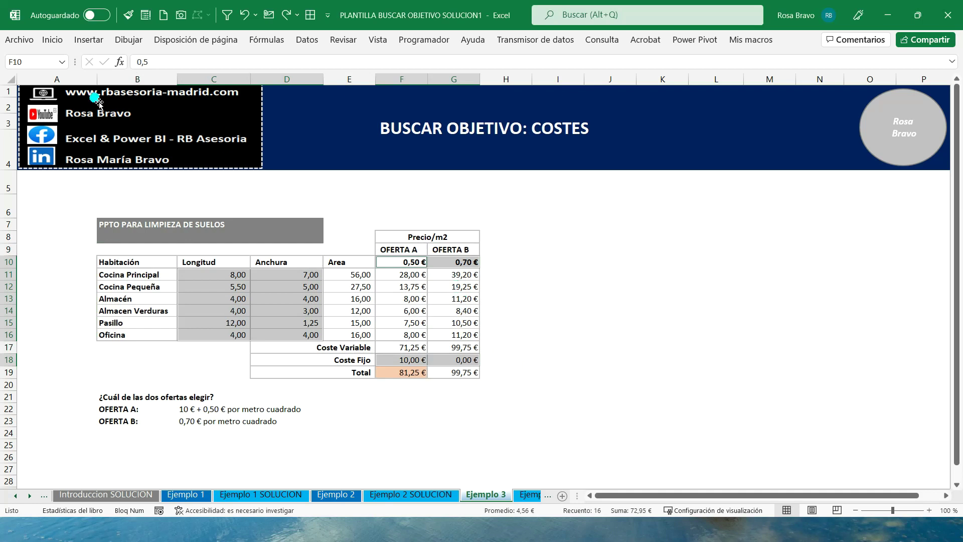
# Fill the selected input numbers yellow
pyautogui.click(52, 39)
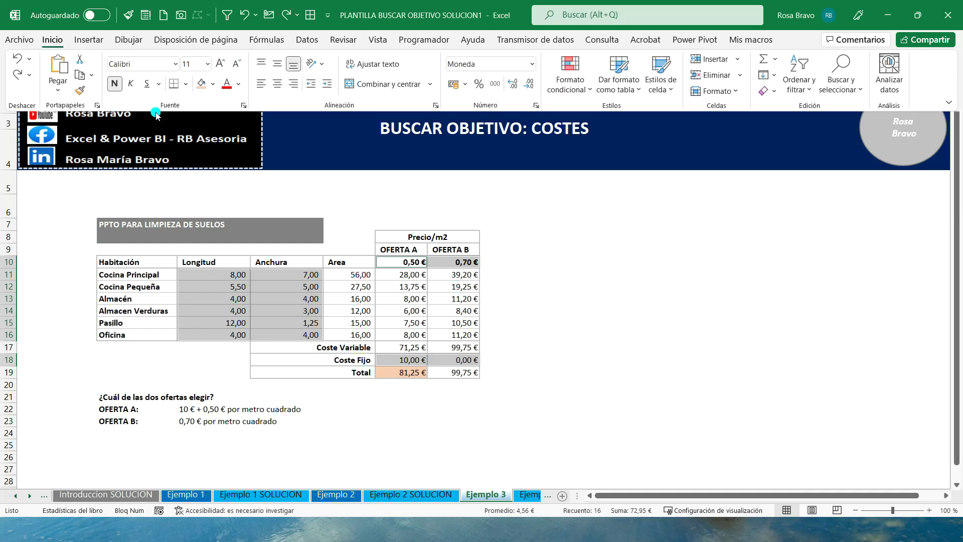
pyautogui.click(212, 92)
pyautogui.click(271, 141)
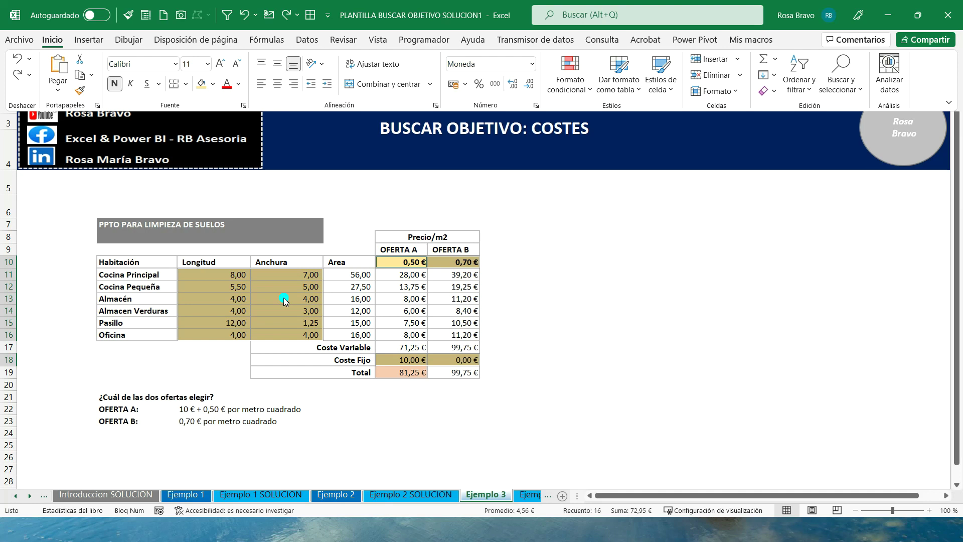
pyautogui.click(120, 258)
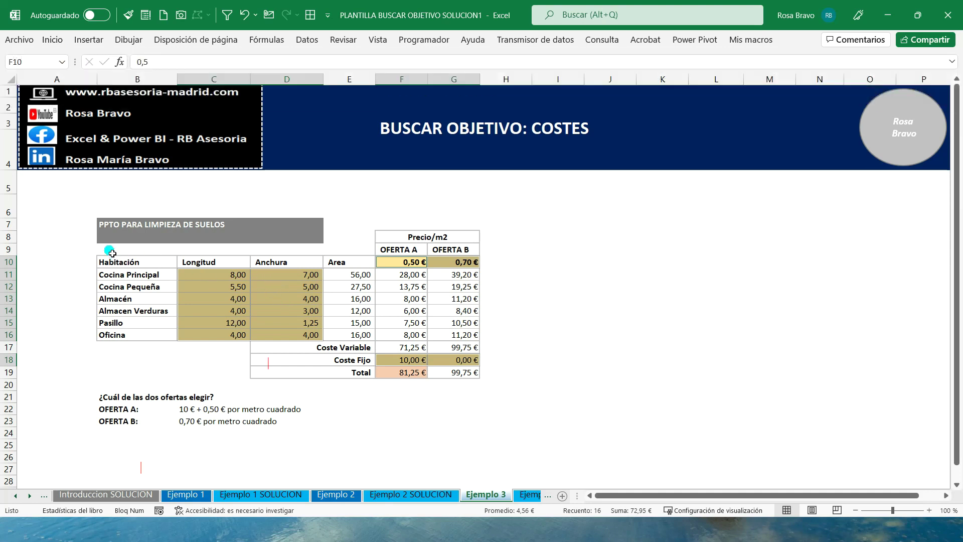
# Select only the numeric formula cells in B10:G19 using Go To Special
pyautogui.moveTo(111, 263); pyautogui.dragTo(451, 373)
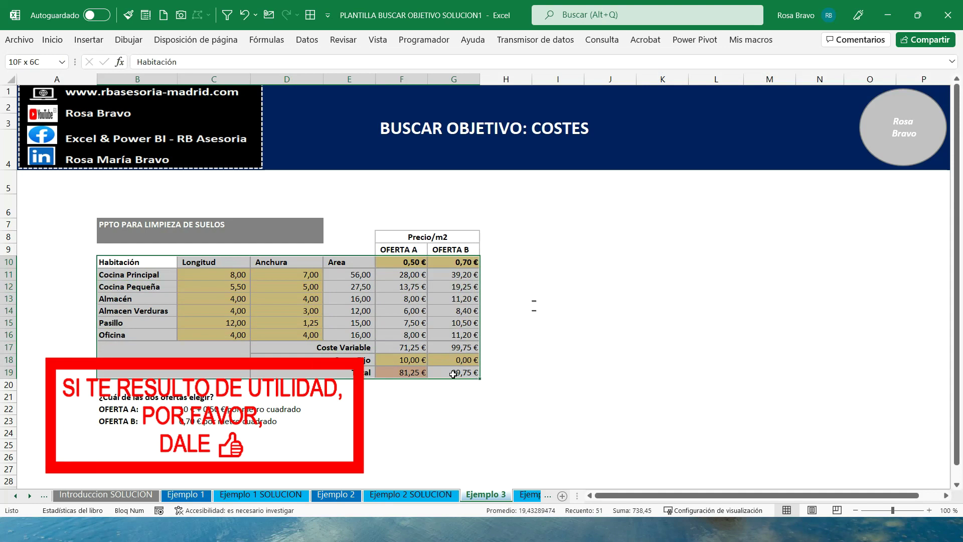
pyautogui.click(52, 39)
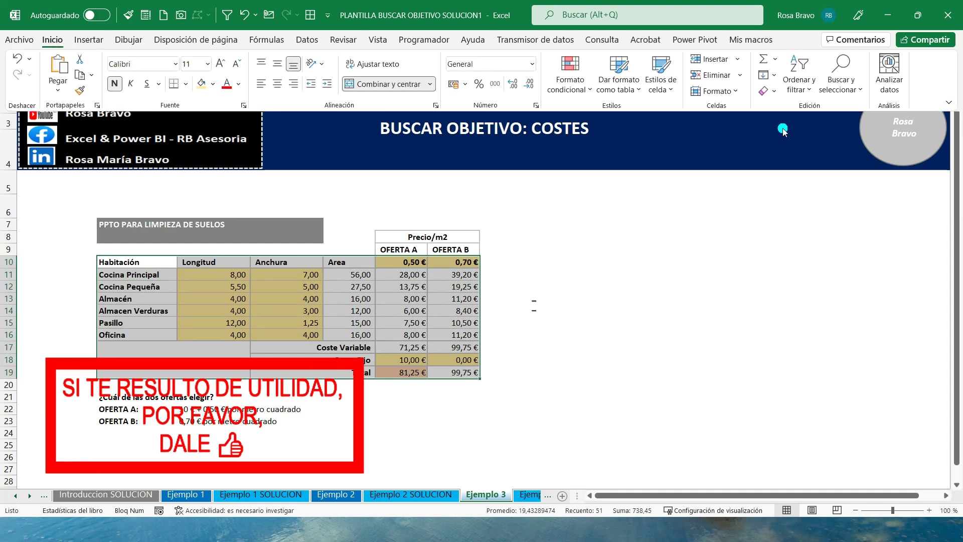
pyautogui.click(840, 76)
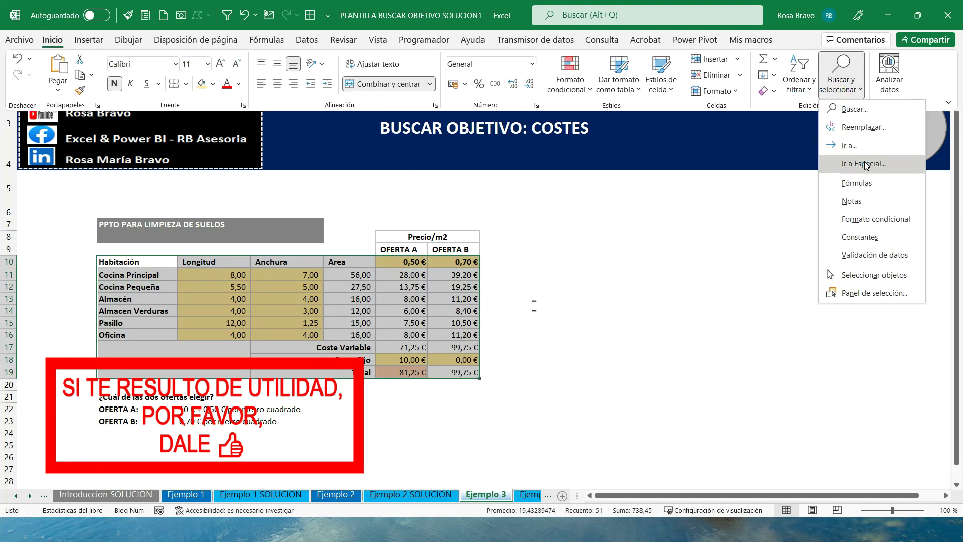
pyautogui.click(847, 161)
pyautogui.click(497, 280)
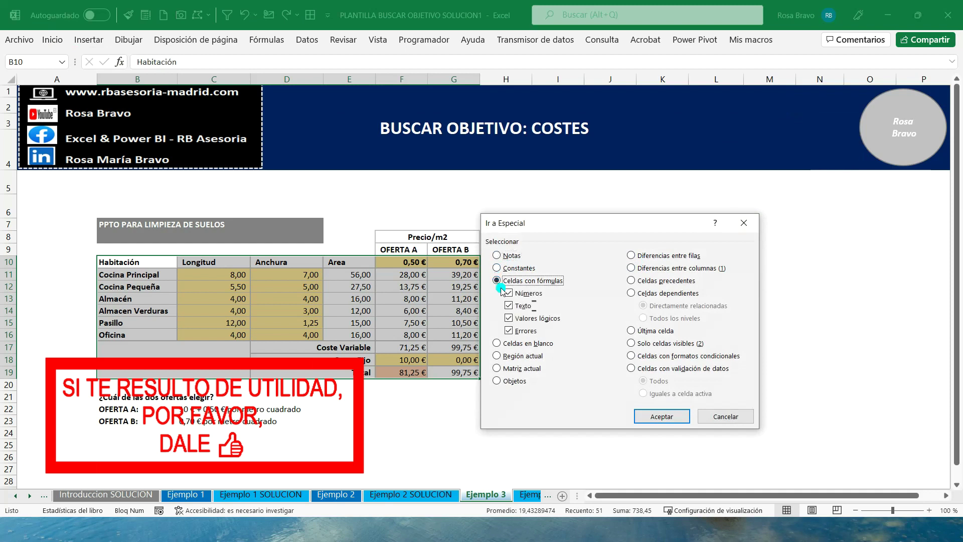
pyautogui.click(504, 306)
pyautogui.click(505, 319)
pyautogui.click(505, 331)
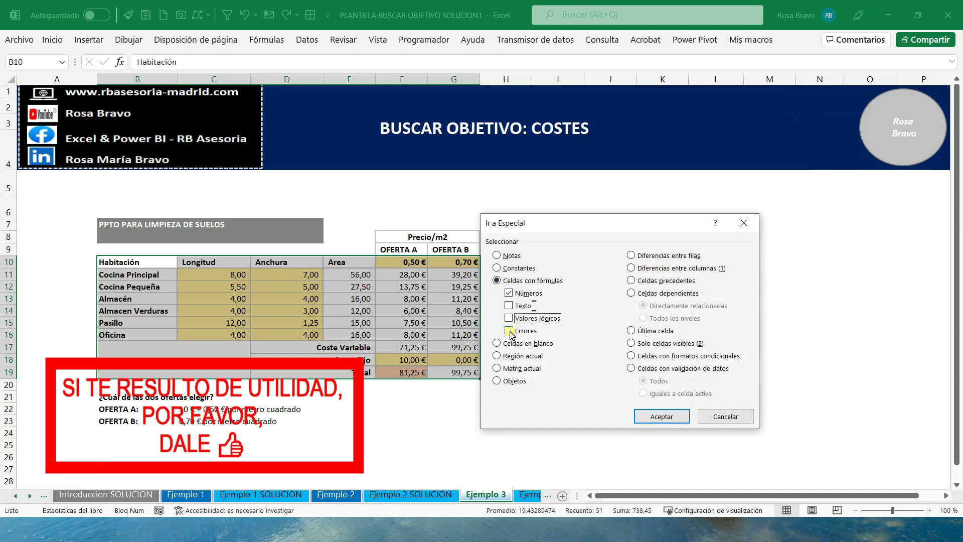
pyautogui.click(644, 417)
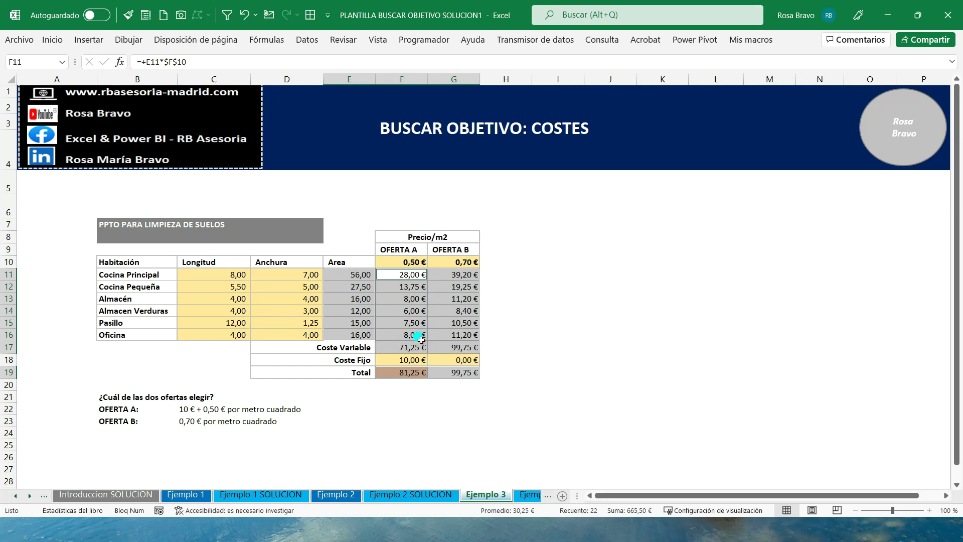
# Fill the selected formula cells light green
pyautogui.click(52, 39)
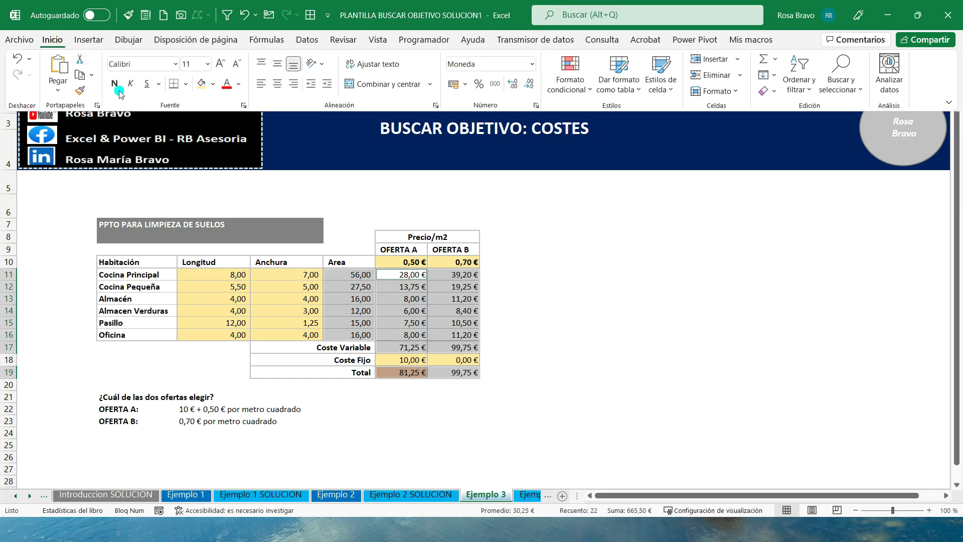
pyautogui.click(213, 84)
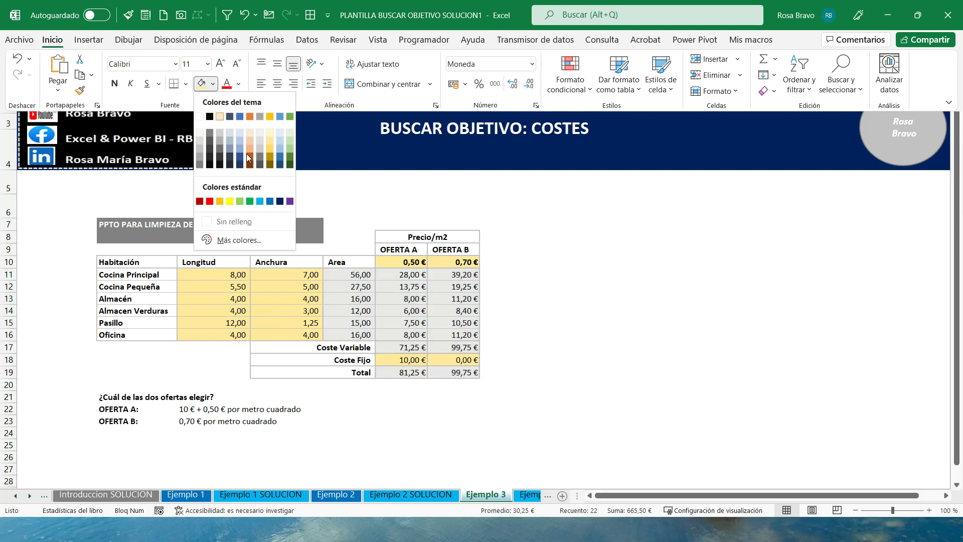
pyautogui.click(291, 146)
pyautogui.click(557, 286)
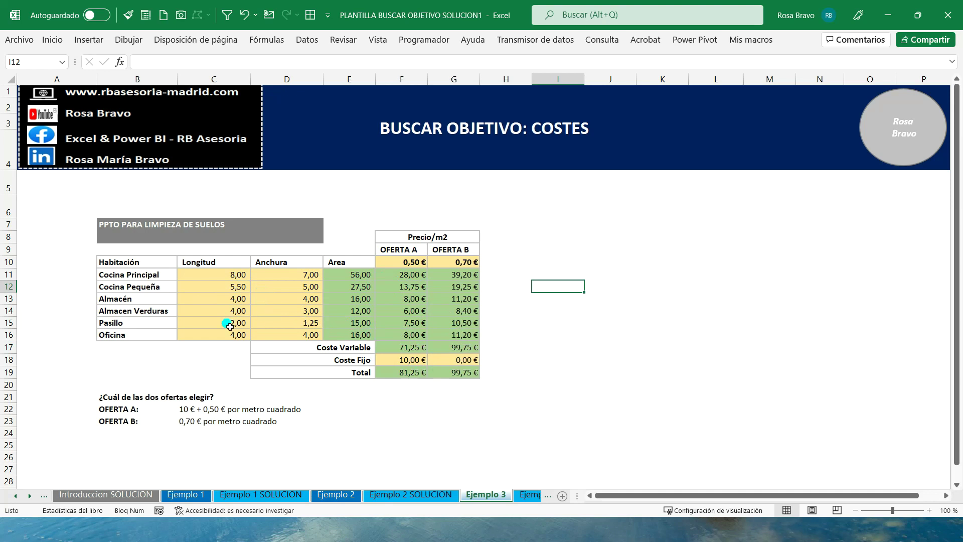
pyautogui.click(223, 346)
pyautogui.press('Up')
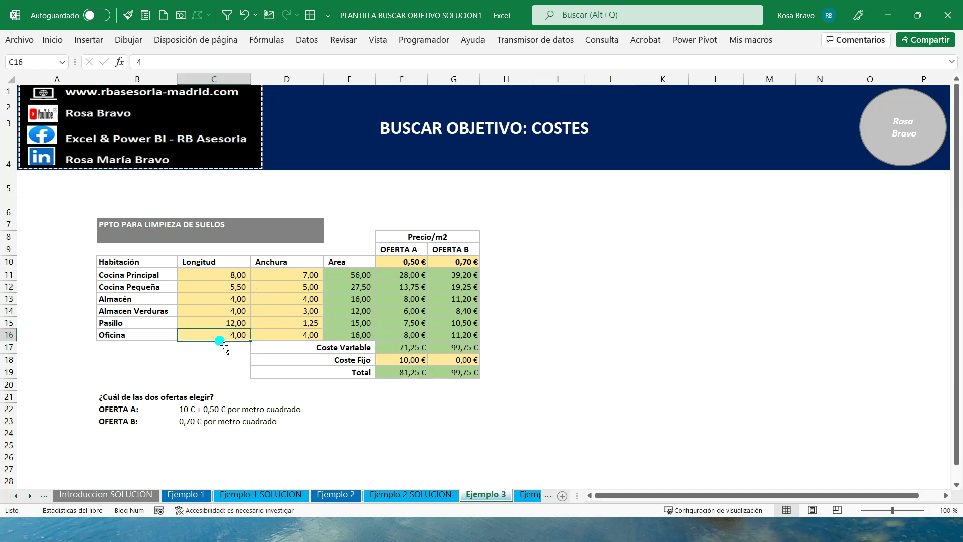
pyautogui.write('24')
pyautogui.press('Tab')
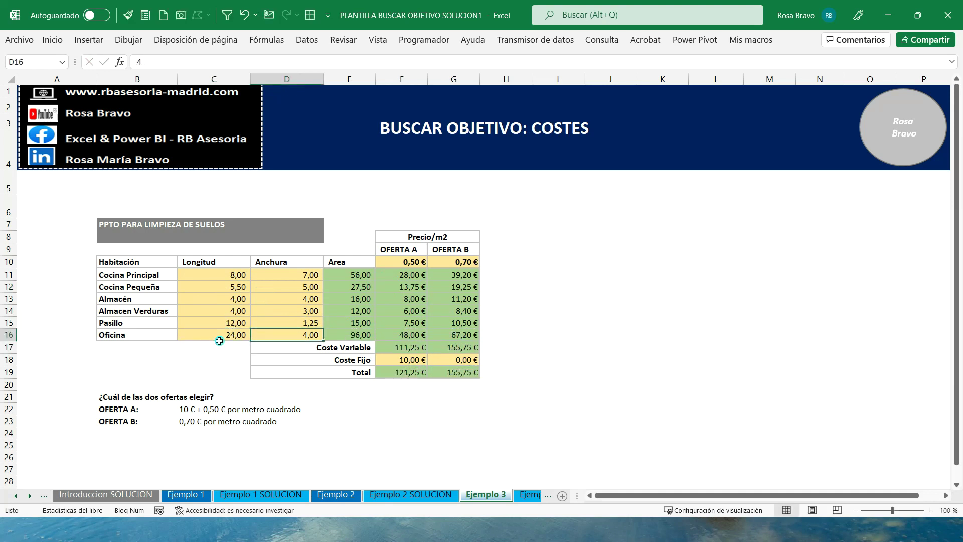
pyautogui.hotkey('ctrl', 'z')
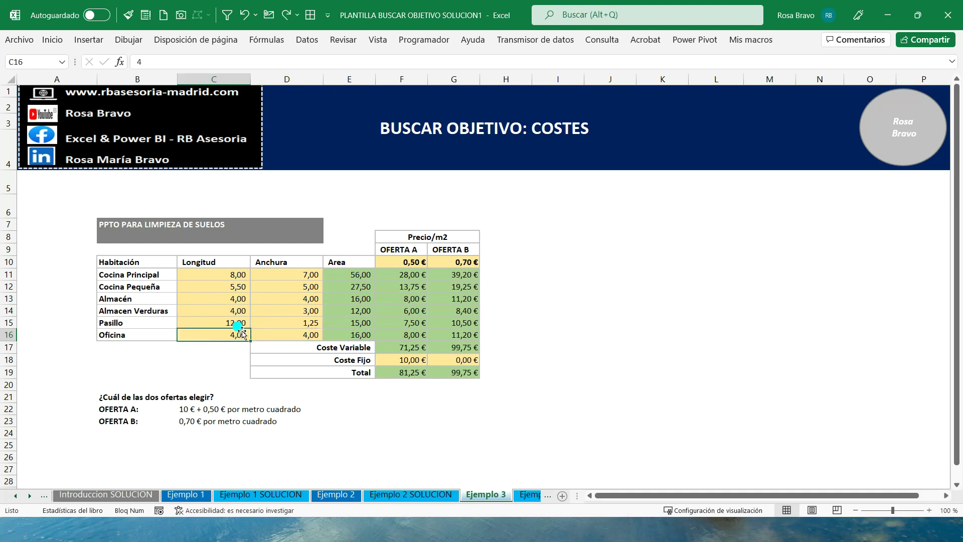
pyautogui.click(461, 264)
pyautogui.write('68')
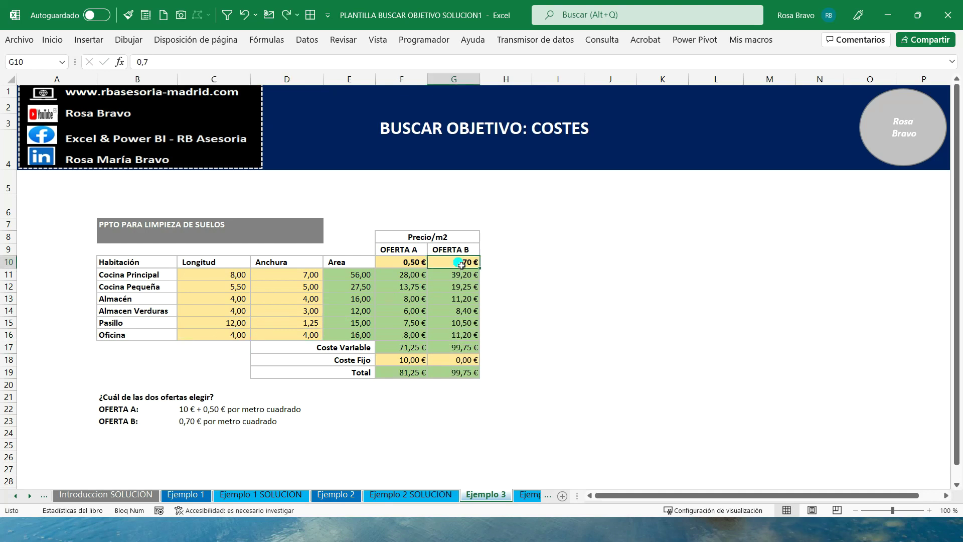
pyautogui.press('Tab')
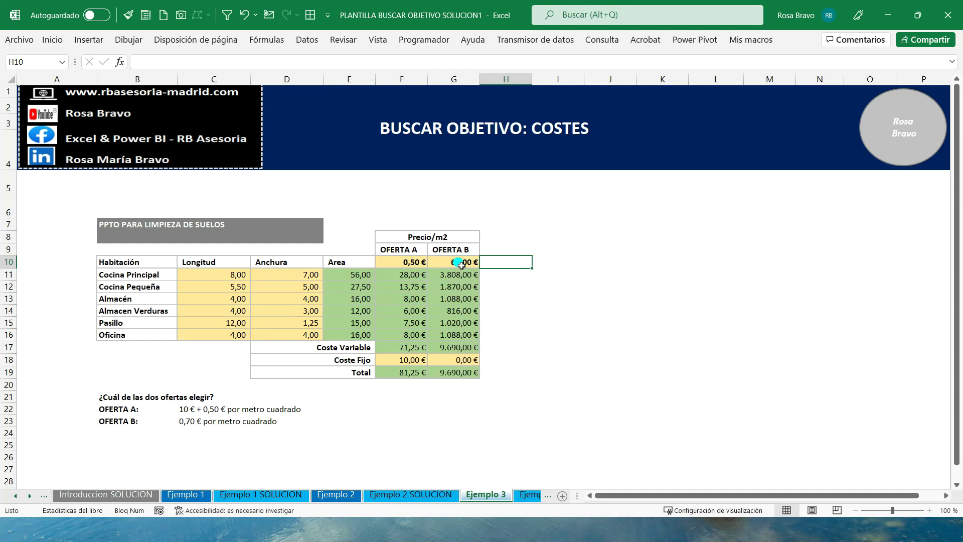
pyautogui.click(458, 264)
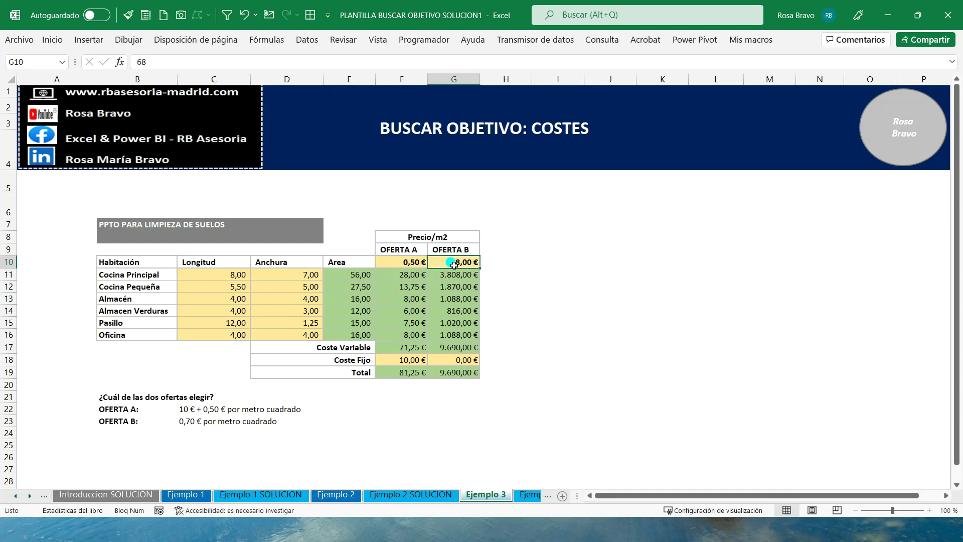
pyautogui.write('0,68')
pyautogui.press('Tab')
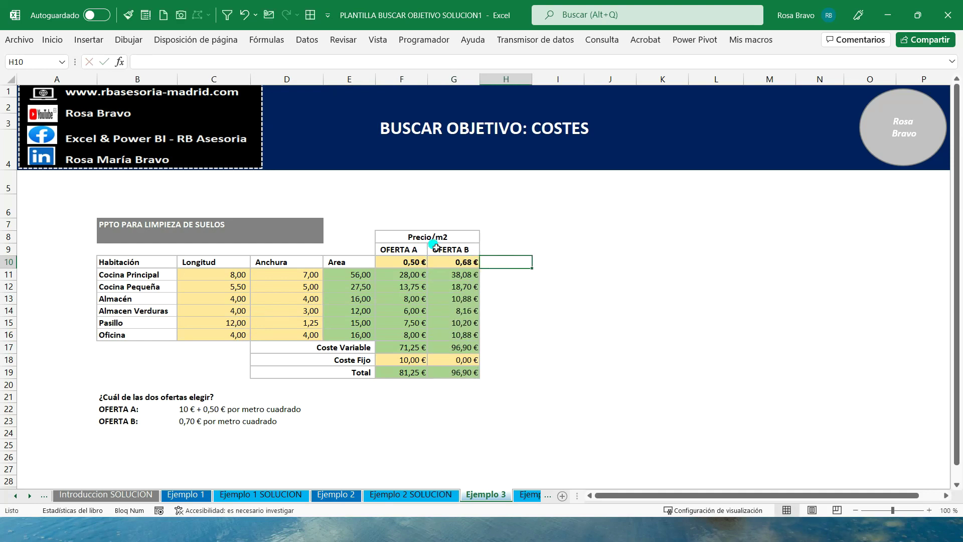
pyautogui.hotkey('ctrl', 'z')
pyautogui.click(512, 362)
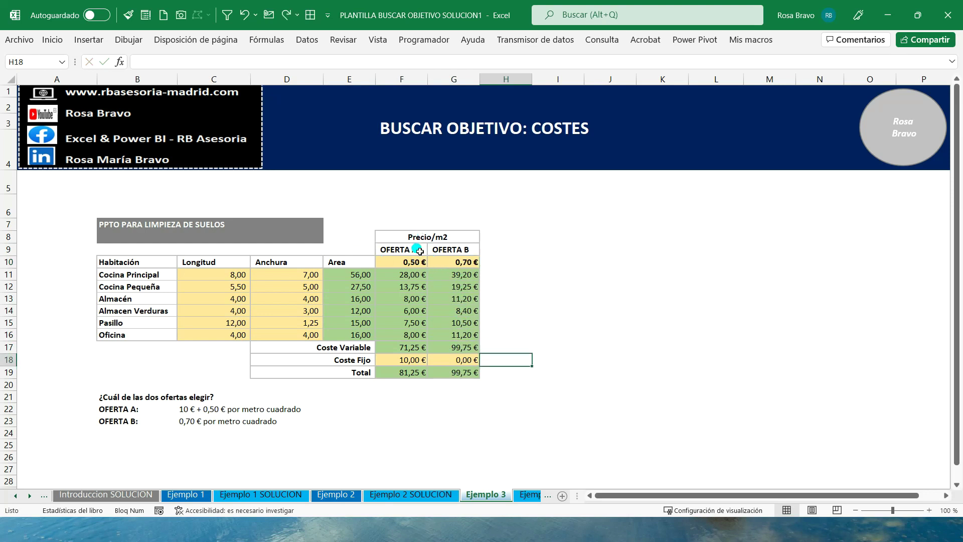
pyautogui.click(444, 261)
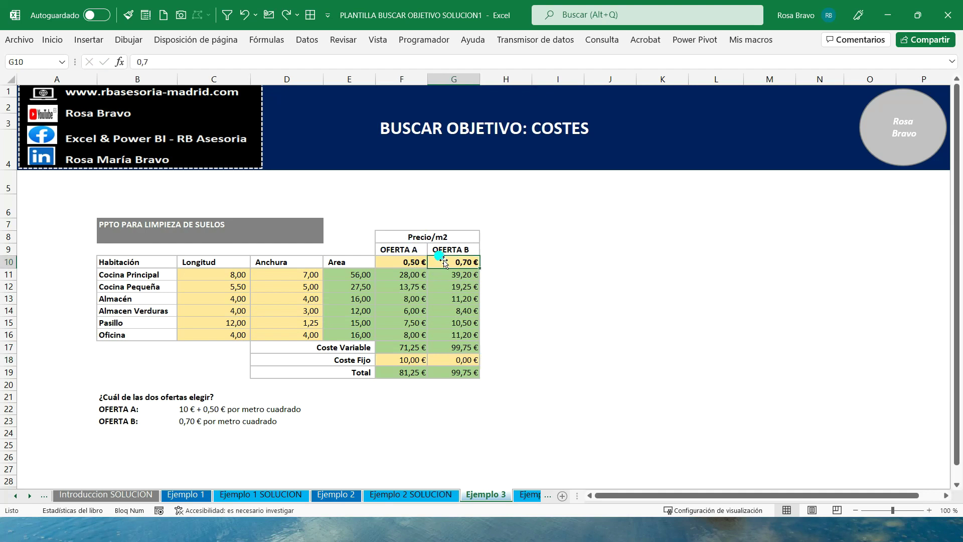
pyautogui.click(53, 40)
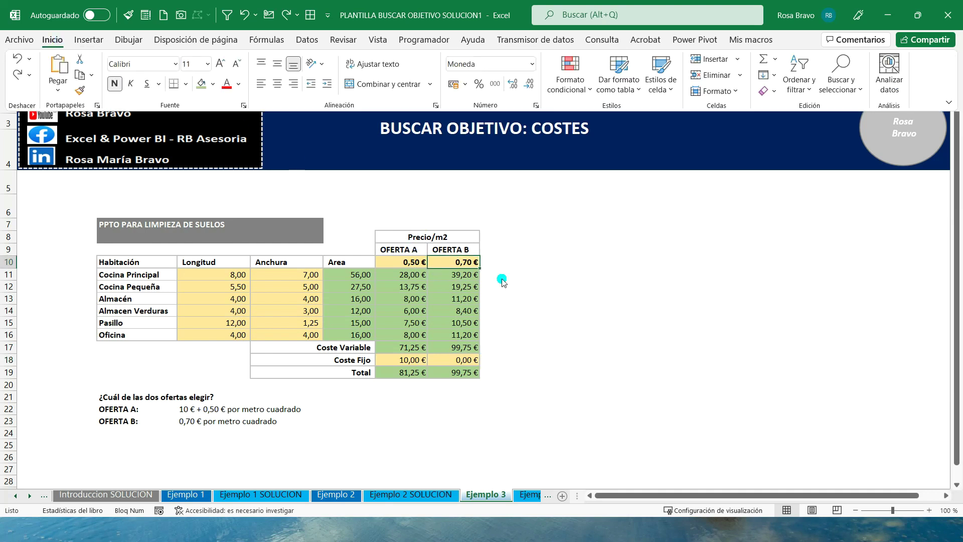
# Put an 'x' marker in H10 and H19 beside Oferta B's price and total
pyautogui.click(502, 262)
pyautogui.write('x')
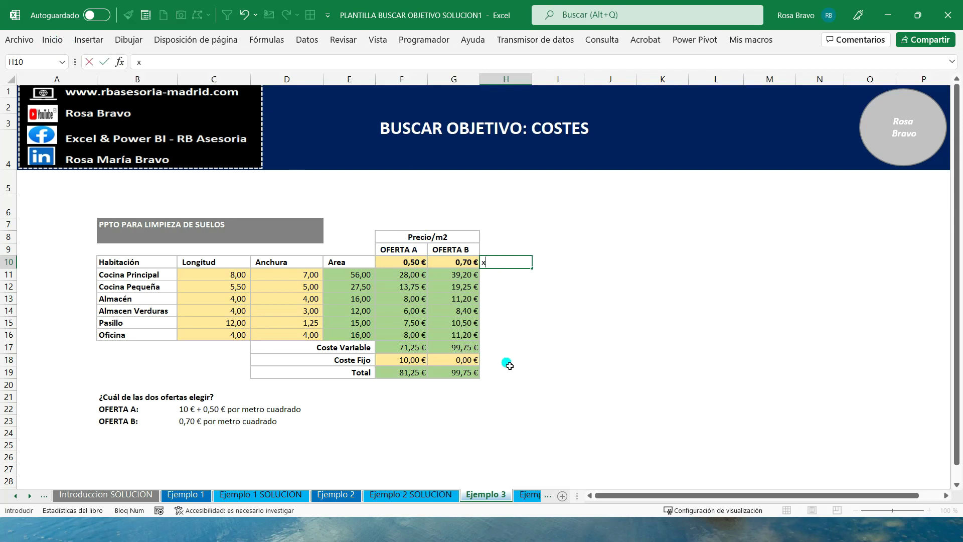
pyautogui.click(496, 372)
pyautogui.write('x')
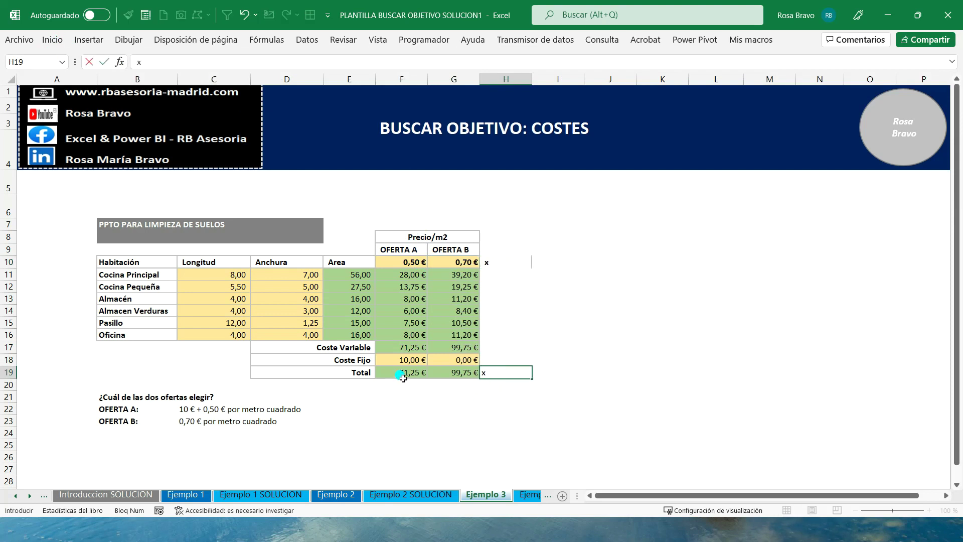
# Make Oferta A's 81,25 € total in F19 bold
pyautogui.click(400, 373)
pyautogui.hotkey('ctrl', 'n')
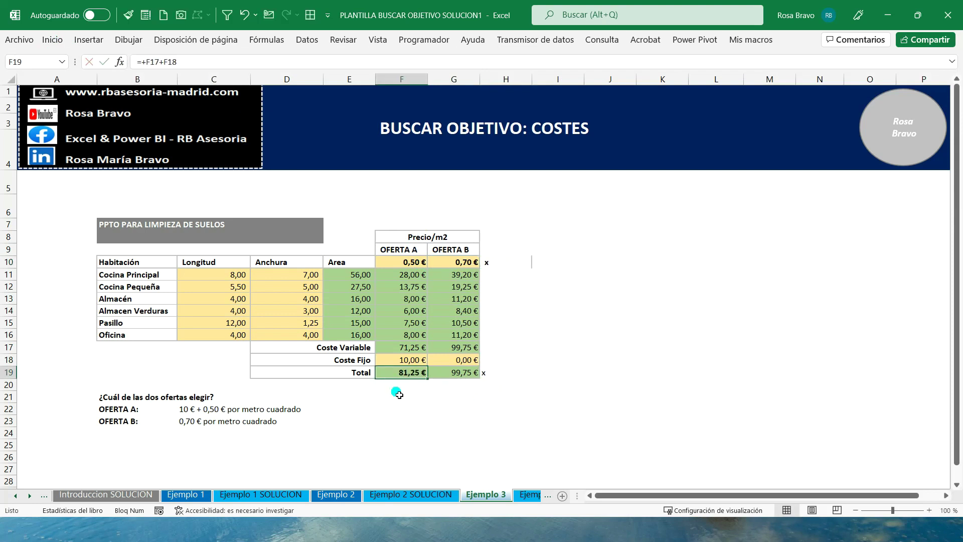
pyautogui.click(448, 387)
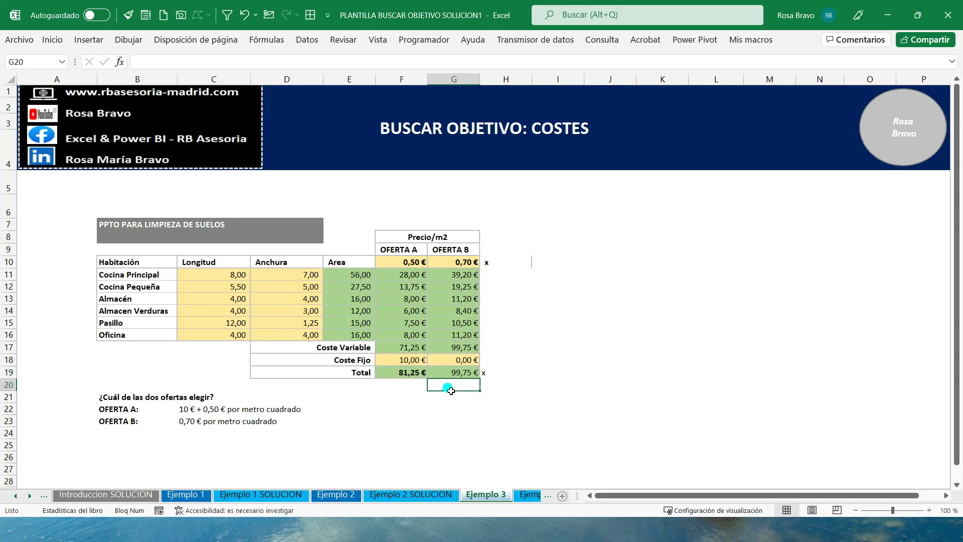
pyautogui.click(450, 375)
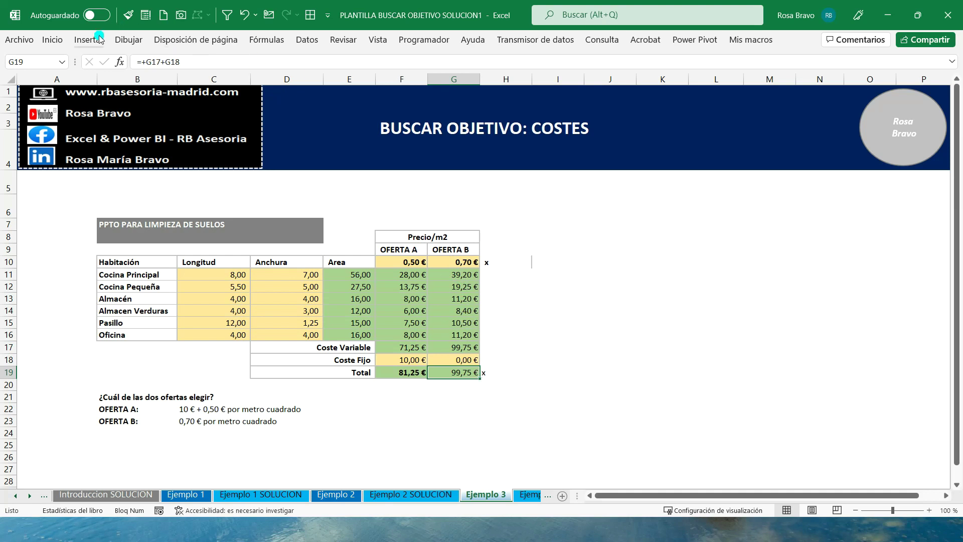
# Run Goal Seek setting G19 to 81,25 by changing Oferta B's price in $G$10
pyautogui.click(306, 40)
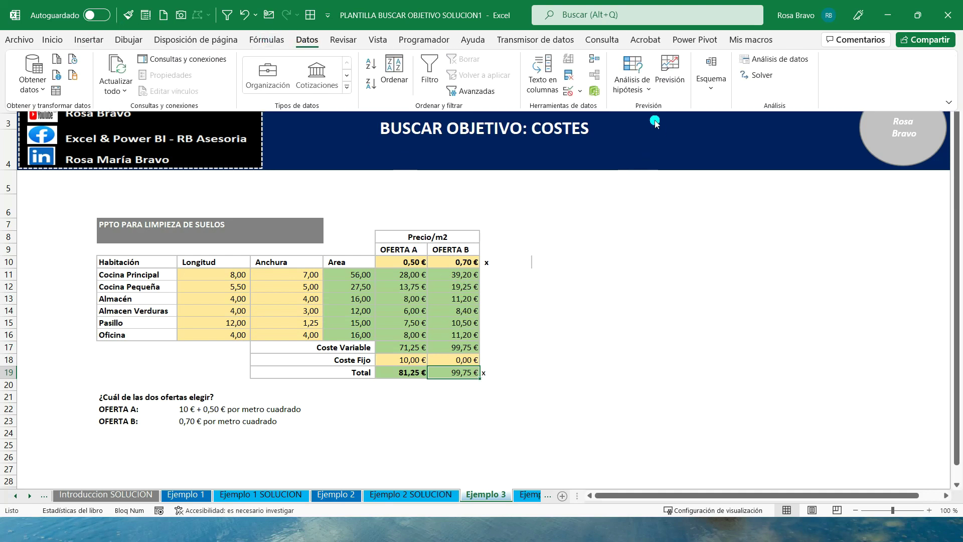
pyautogui.click(642, 93)
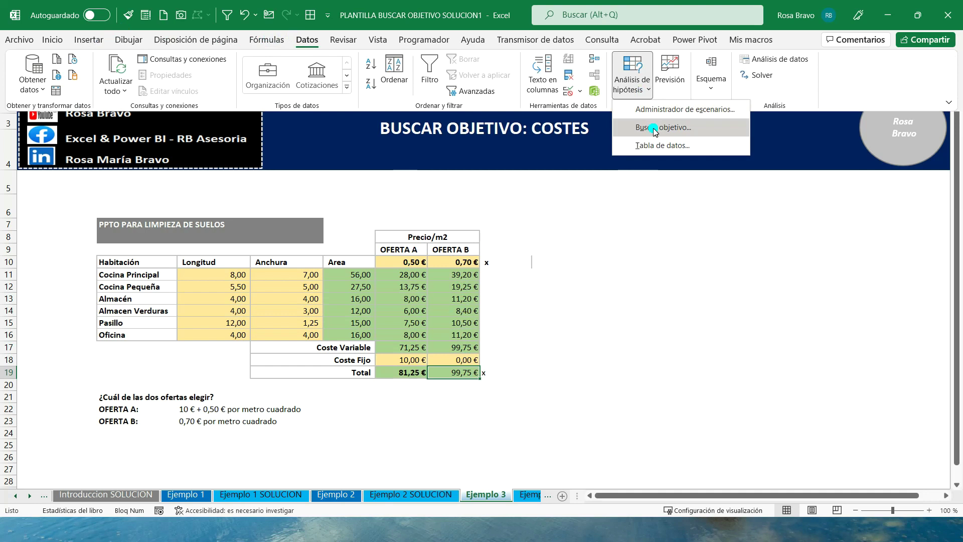
pyautogui.click(654, 130)
pyautogui.moveTo(612, 287); pyautogui.dragTo(597, 258)
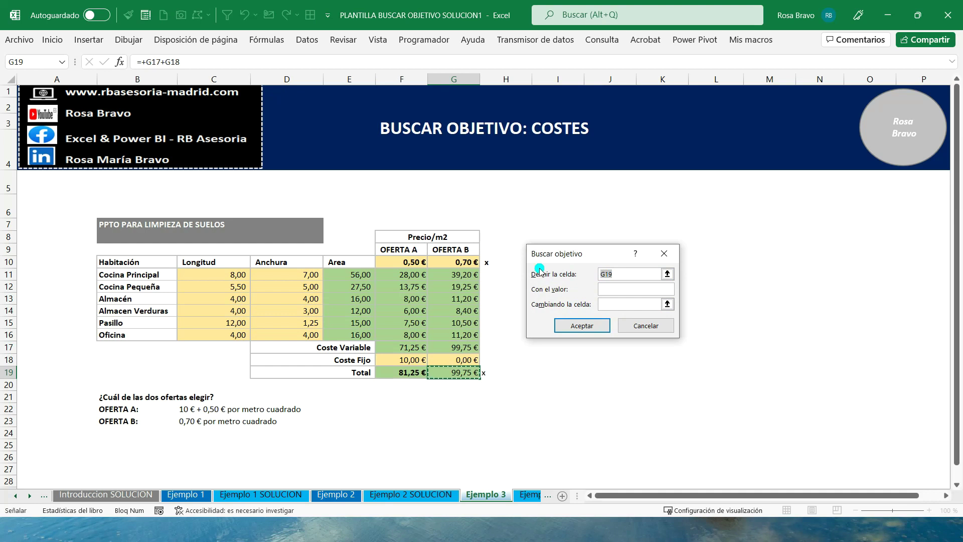
pyautogui.doubleClick(601, 275)
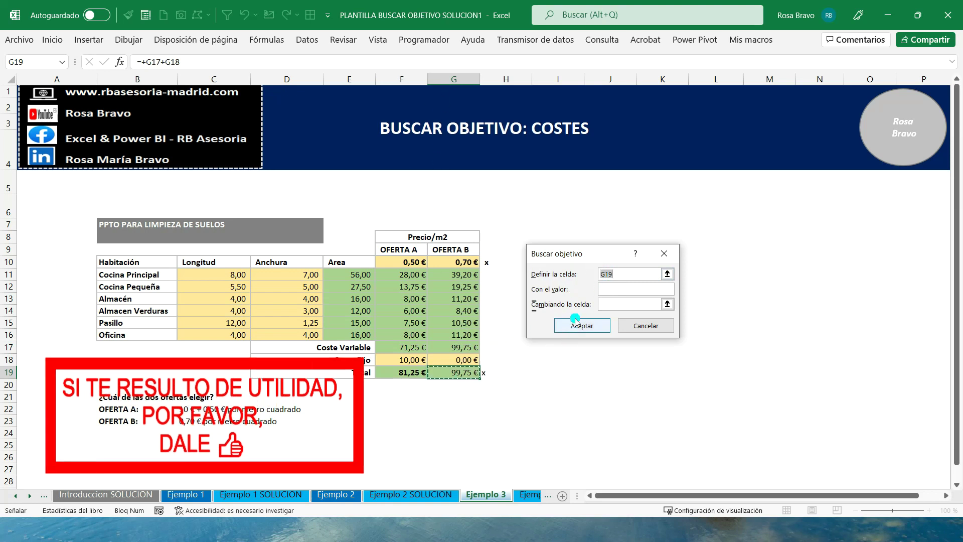
pyautogui.click(608, 290)
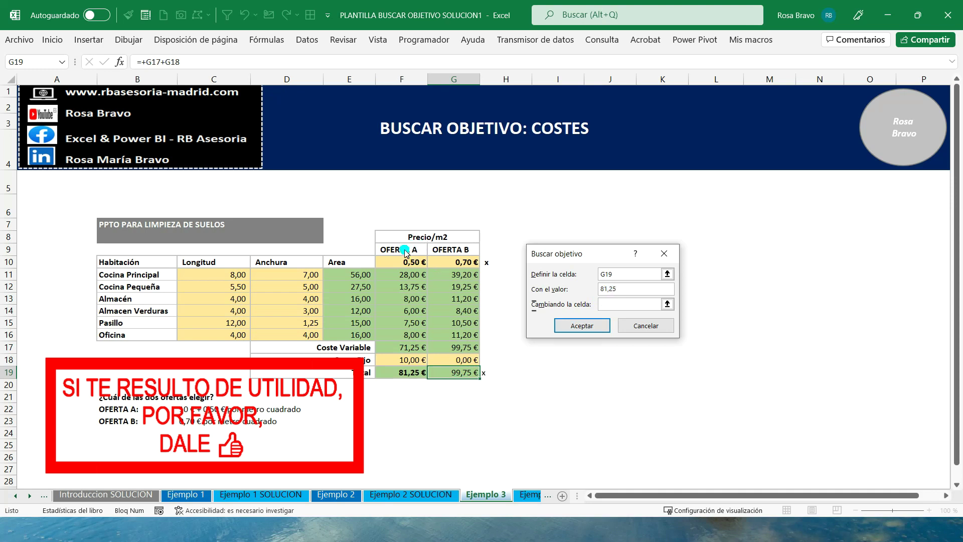
pyautogui.click(616, 307)
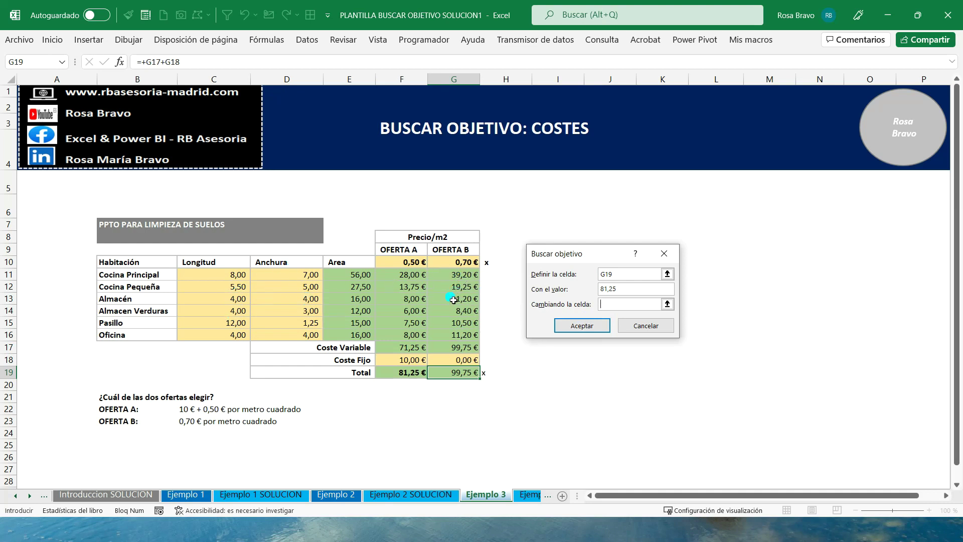
pyautogui.click(466, 265)
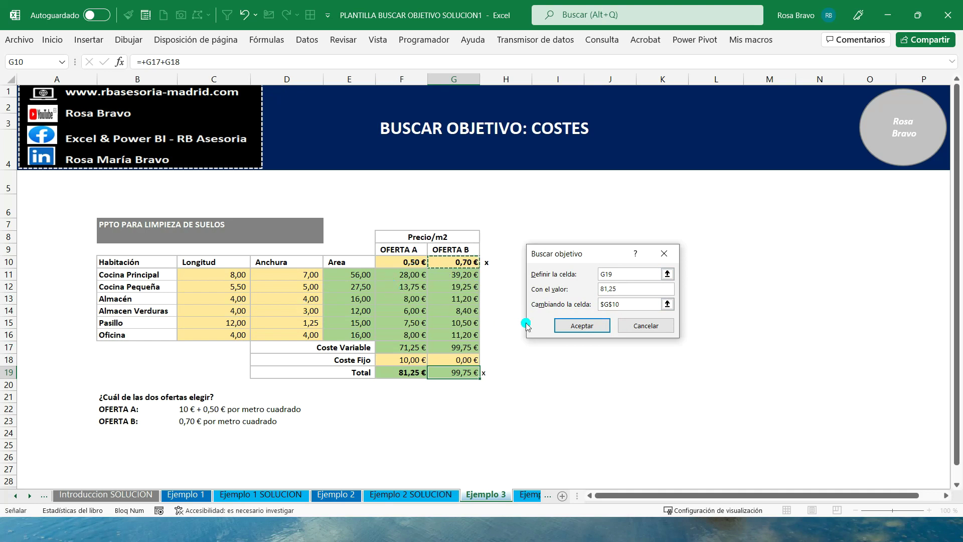
pyautogui.click(577, 330)
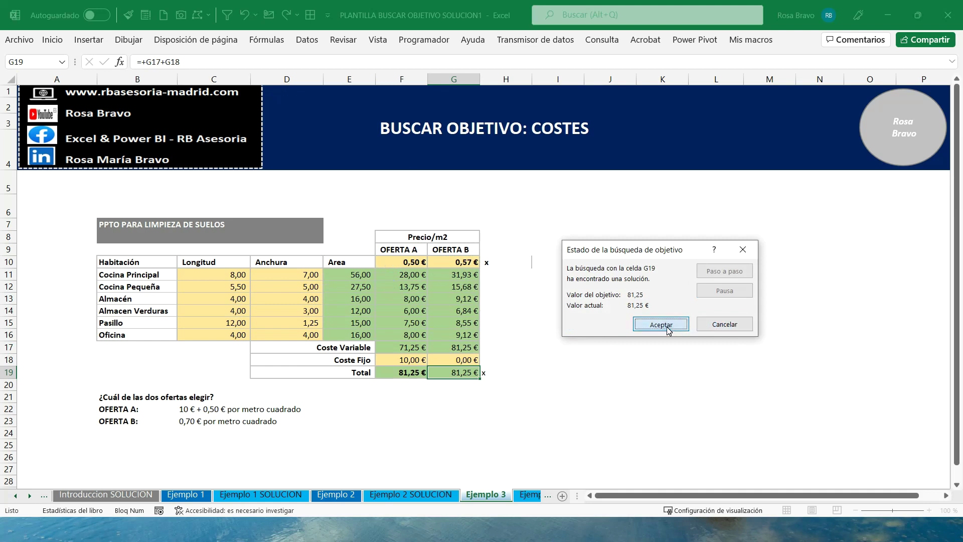
# Accept the Goal Seek result and confirm G10 now holds 0,5702 € per m²
pyautogui.click(667, 326)
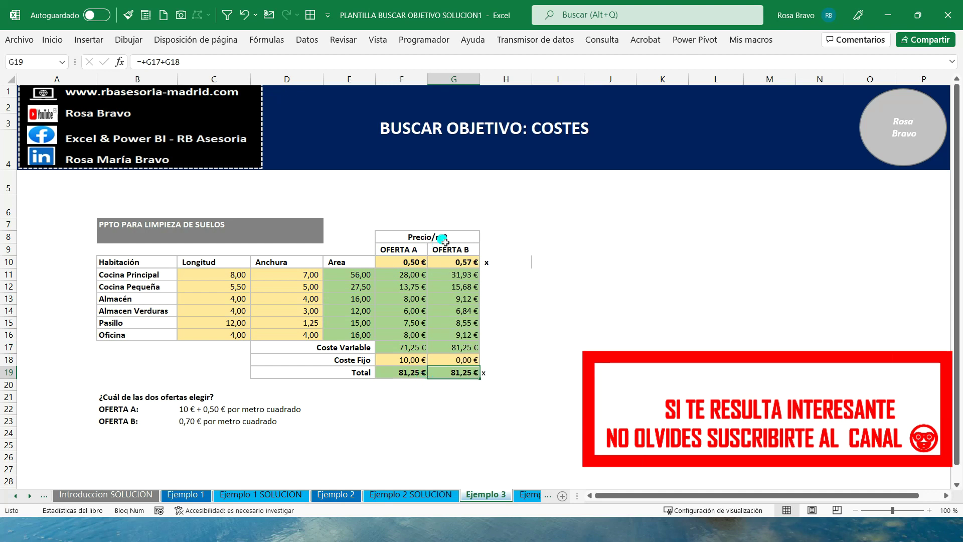
pyautogui.click(455, 264)
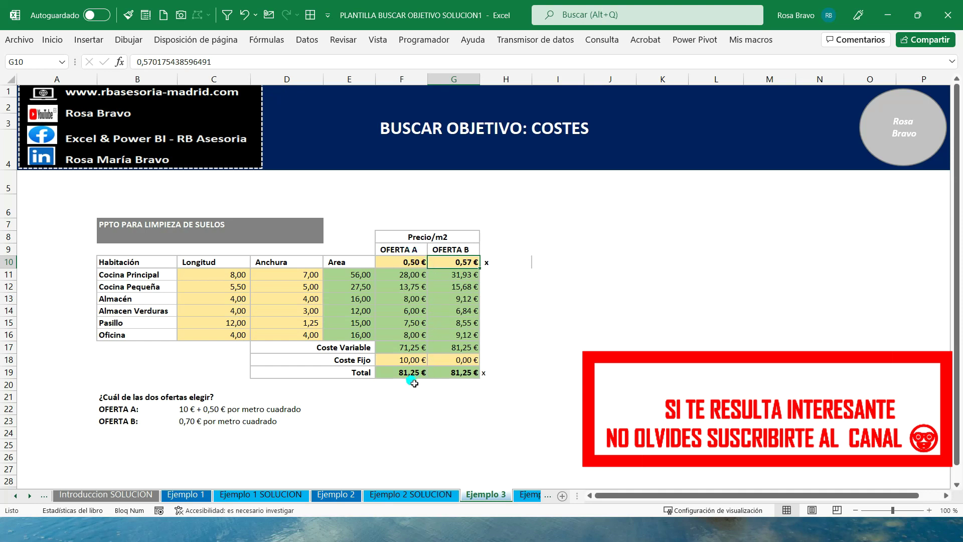
pyautogui.click(490, 376)
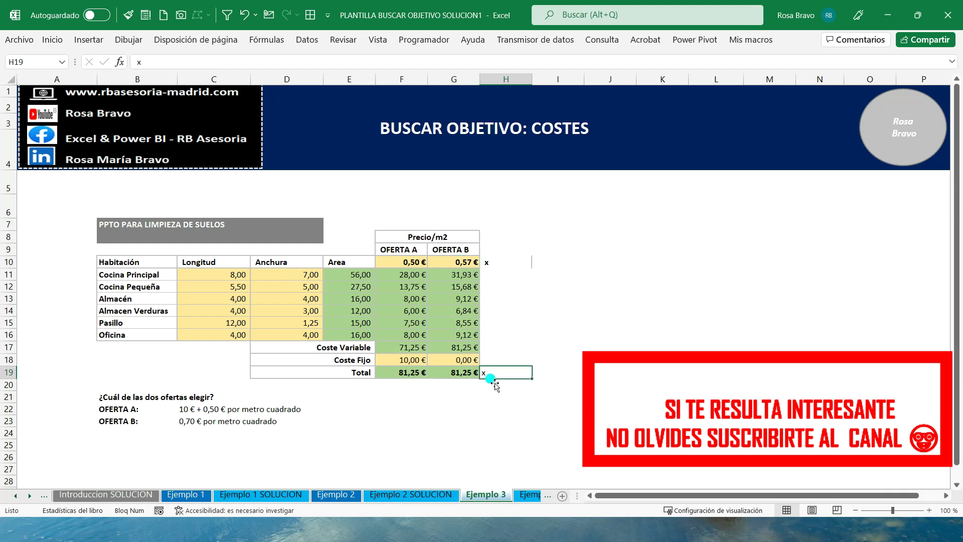